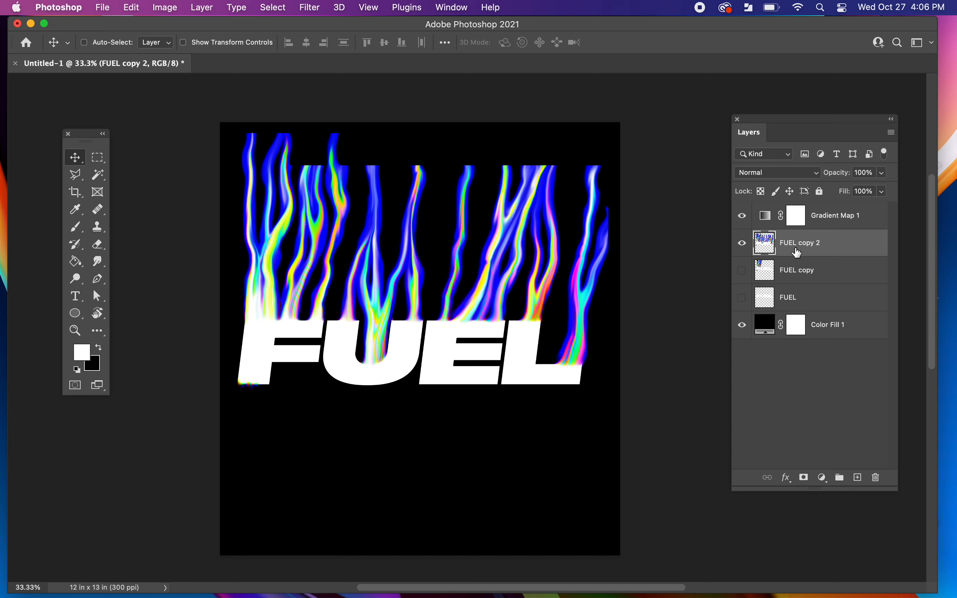
{"action": "left_click", "coordinate": [765, 222]}
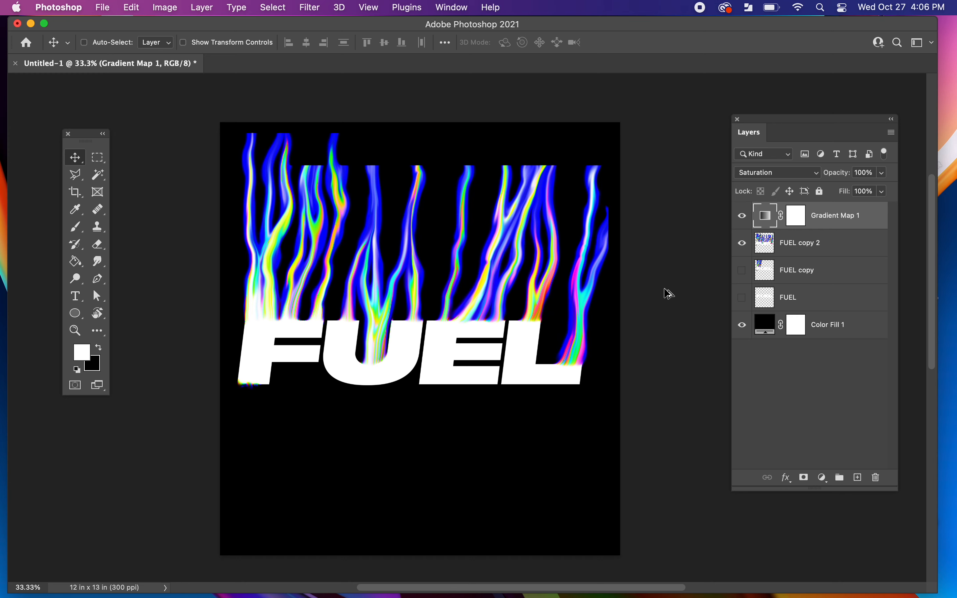
{"action": "key", "text": "super+alt+shift+e"}
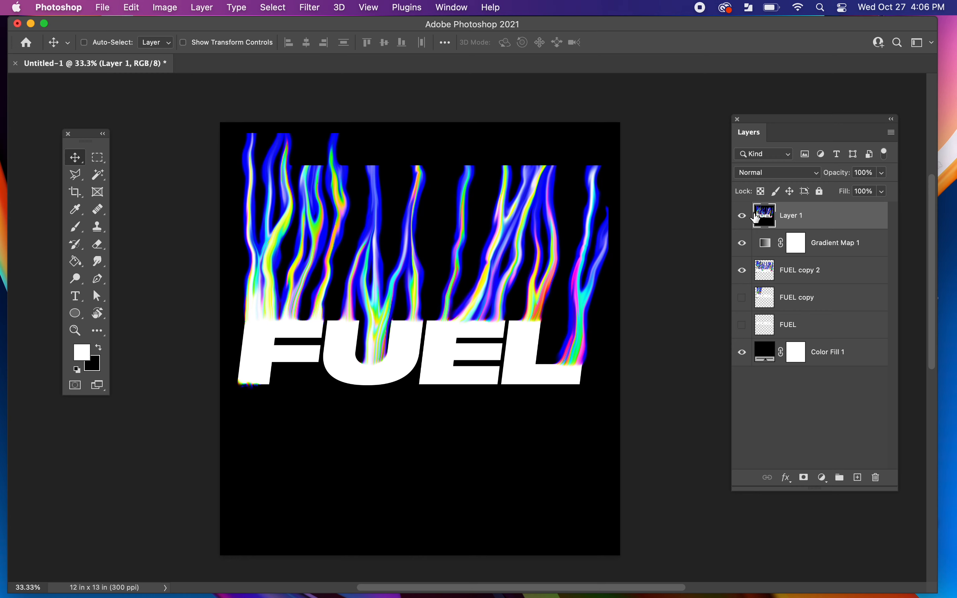
{"action": "key", "text": "super+z"}
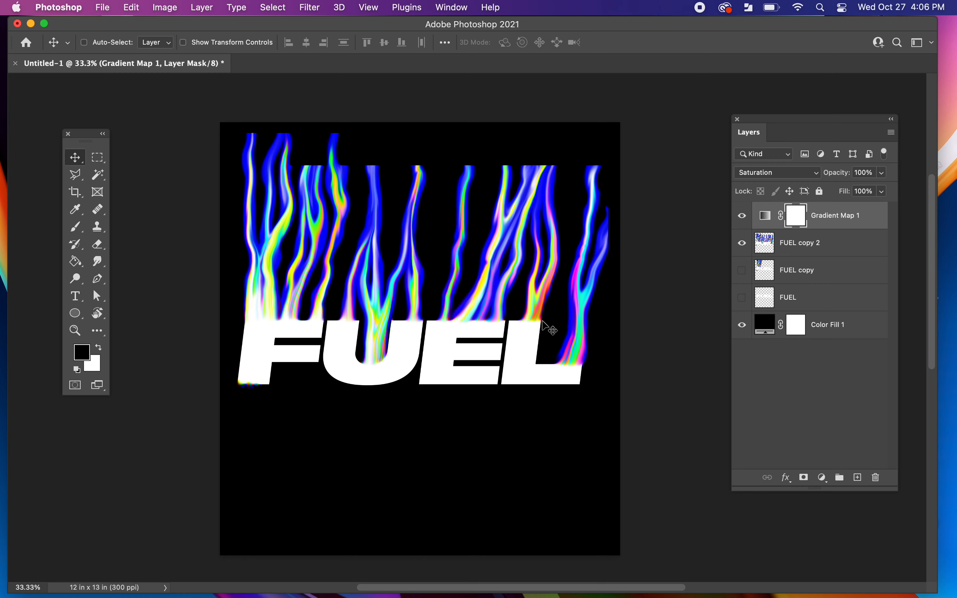
Hide the black Color Fill 1 layer and stamp the visible artwork onto a new layer above Gradient Map 1.
{"action": "left_click", "coordinate": [743, 325]}
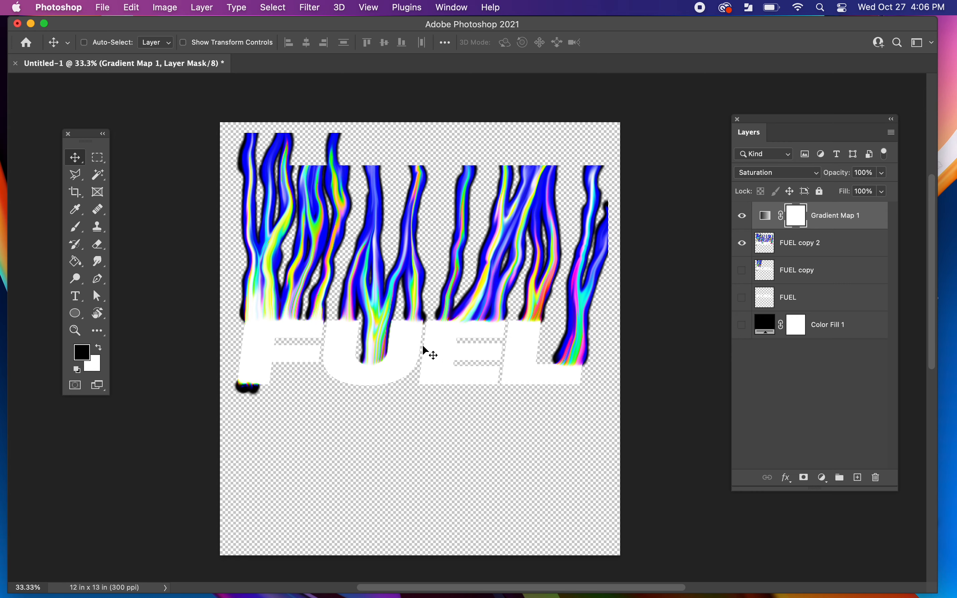
{"action": "left_click", "coordinate": [800, 272]}
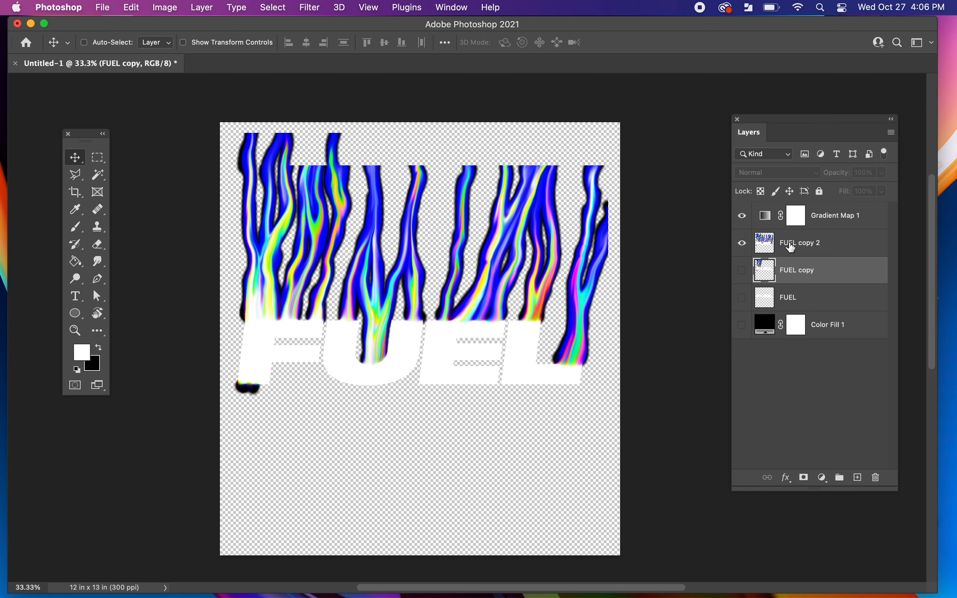
{"action": "left_click", "coordinate": [765, 248]}
{"action": "left_click", "coordinate": [743, 244]}
{"action": "left_click", "coordinate": [742, 244]}
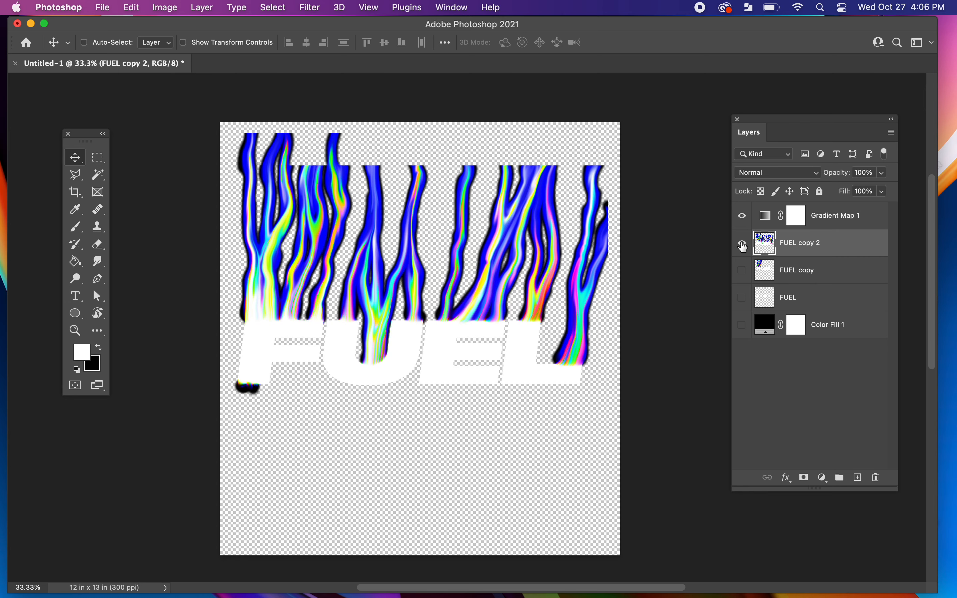
{"action": "left_click", "coordinate": [769, 218]}
{"action": "left_click", "coordinate": [759, 245]}
{"action": "left_click", "coordinate": [764, 223]}
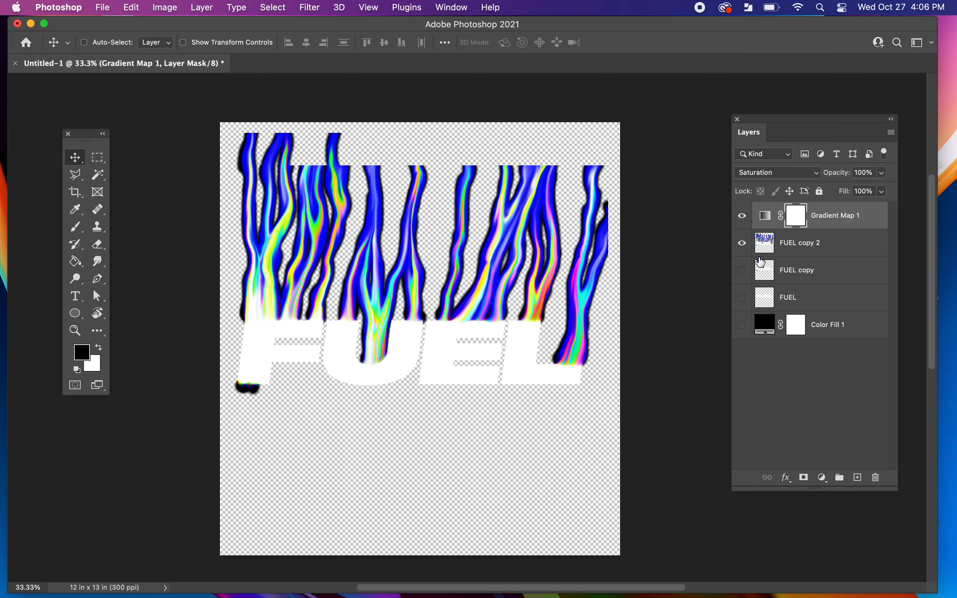
{"action": "left_click", "coordinate": [773, 216]}
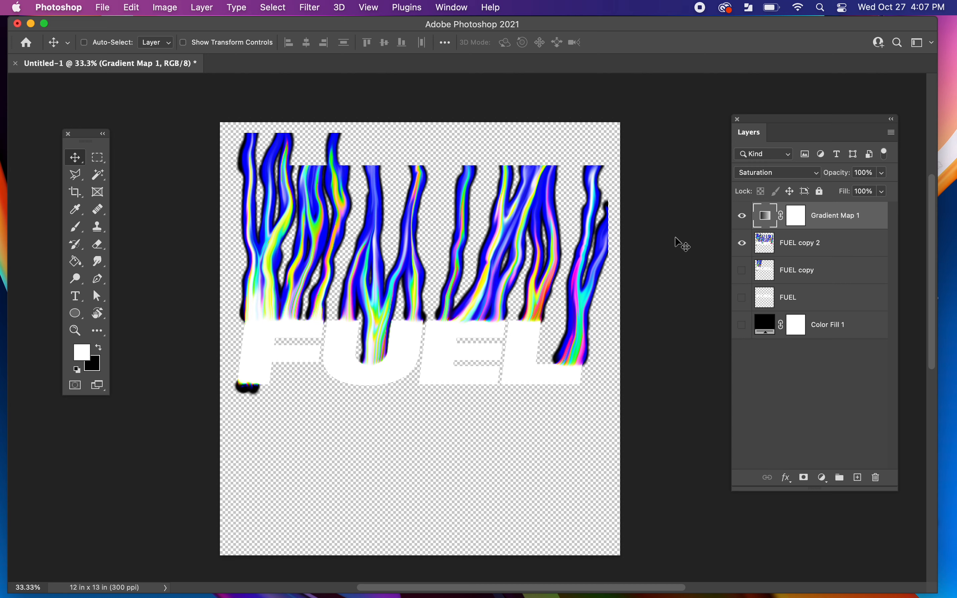
{"action": "key", "text": "super+alt+shift+e"}
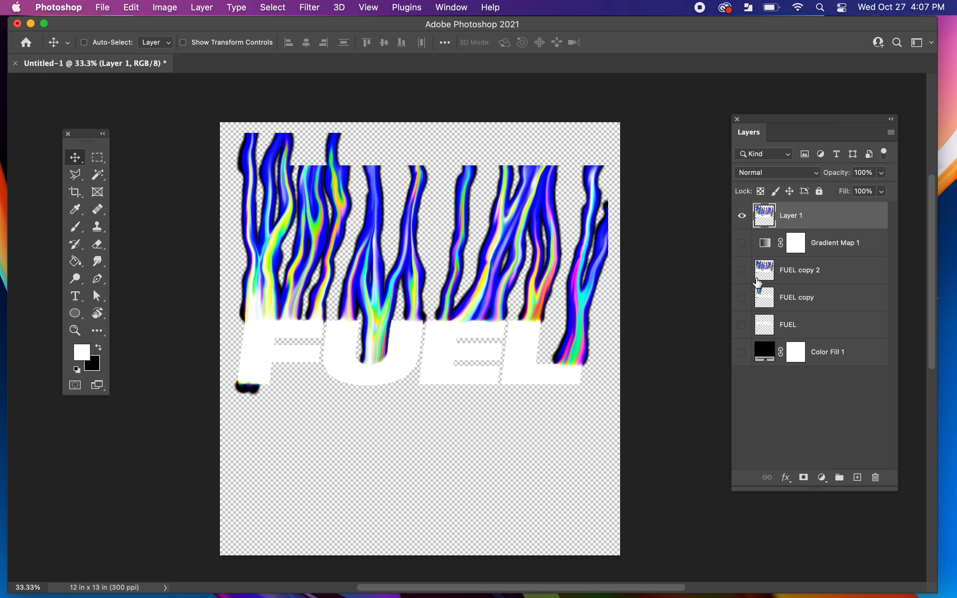
Show the Color Fill 1 background and convert the stamped Layer 1 to a Smart Object.
{"action": "left_click", "coordinate": [742, 353]}
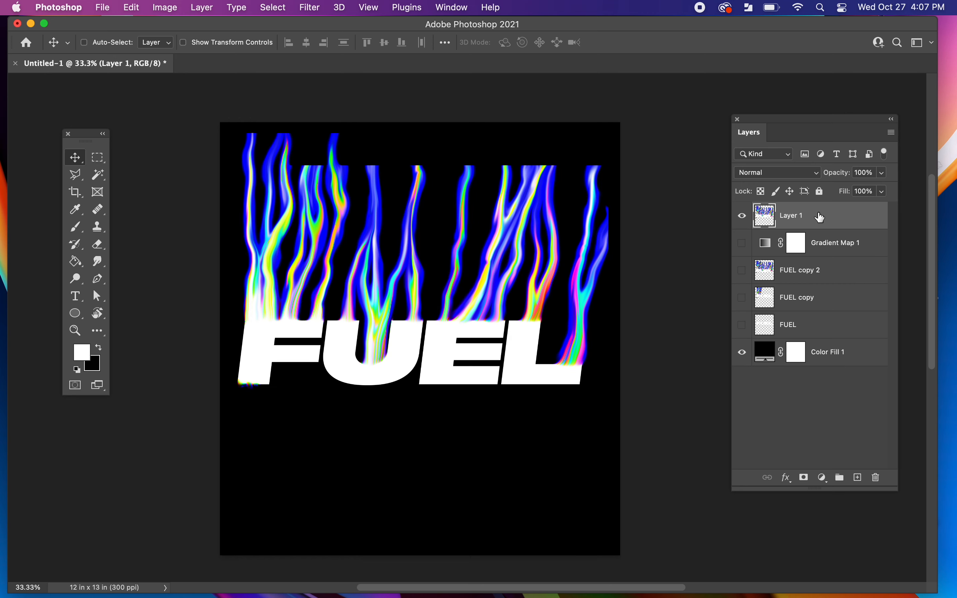
{"action": "right_click", "coordinate": [813, 219]}
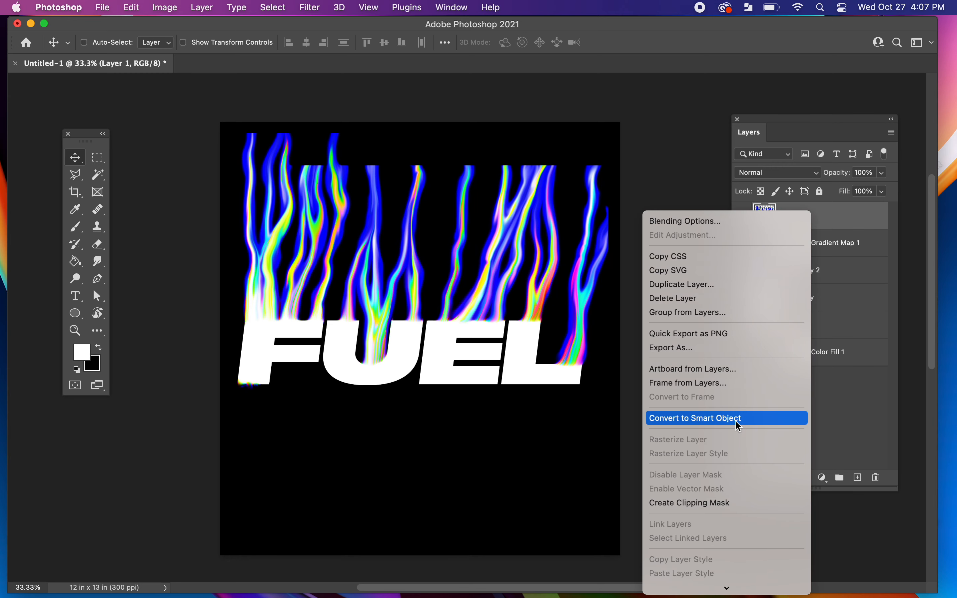
{"action": "left_click", "coordinate": [699, 423]}
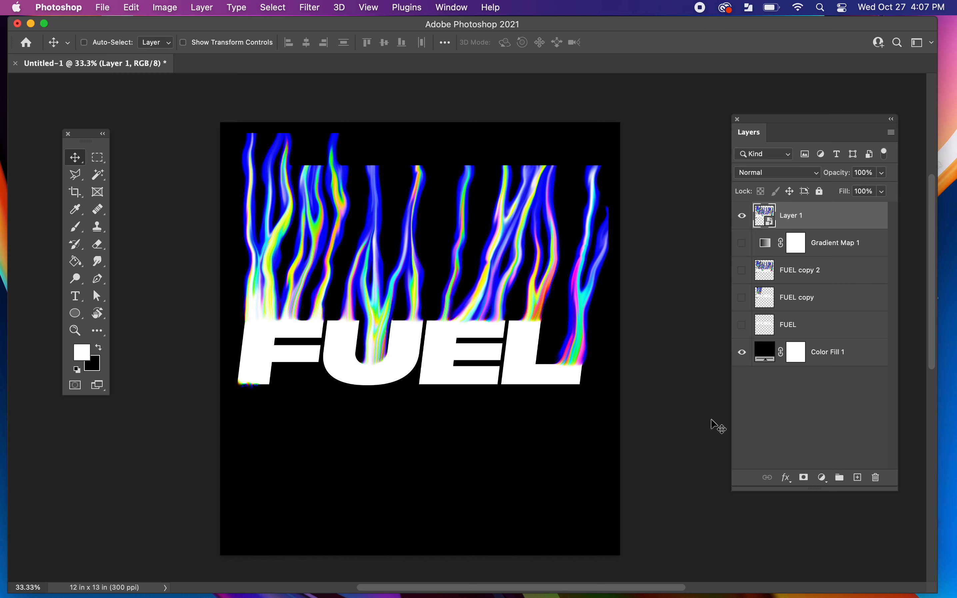
Open Layer 1 in Liquify and push the streaks above the E and L up to the canvas edge with Forward Warp at size 600.
{"action": "left_click", "coordinate": [308, 7]}
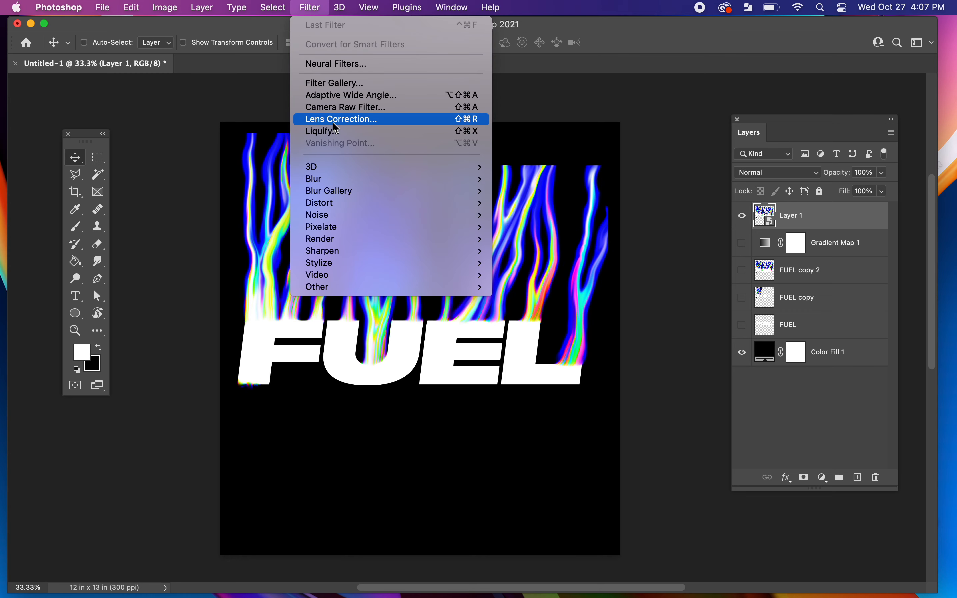
{"action": "left_click", "coordinate": [336, 131]}
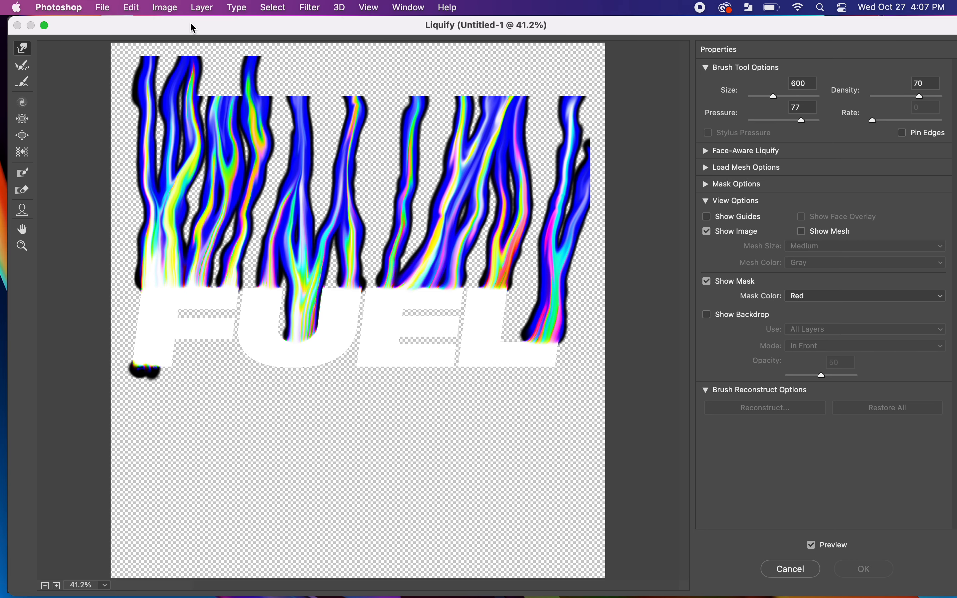
{"action": "left_click_drag", "start_coordinate": [190, 27], "coordinate": [188, 27]}
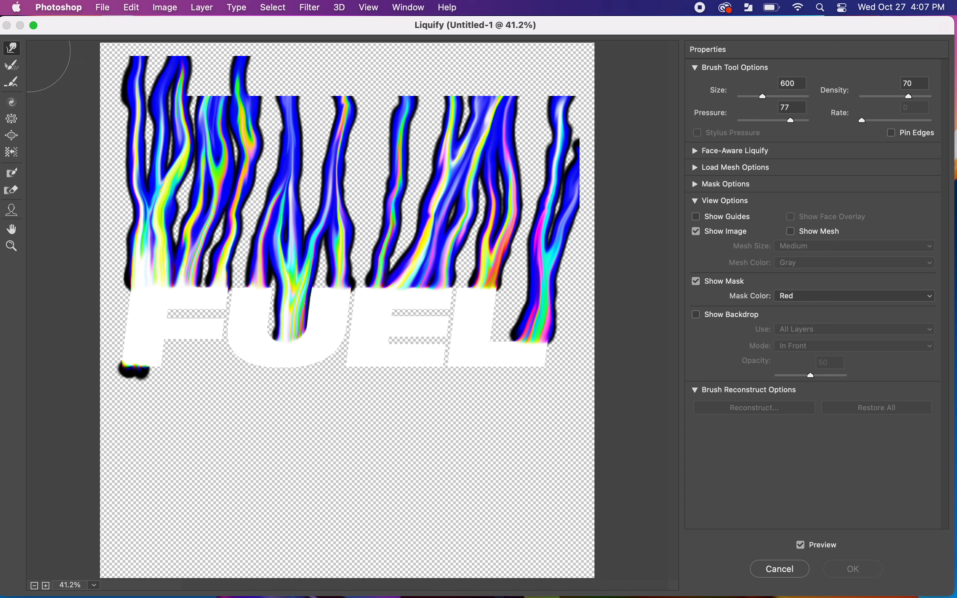
{"action": "left_click_drag", "start_coordinate": [489, 99], "coordinate": [493, 6]}
{"action": "left_click_drag", "start_coordinate": [460, 114], "coordinate": [459, 23]}
{"action": "left_click_drag", "start_coordinate": [459, 78], "coordinate": [463, 24]}
{"action": "mouse_move", "coordinate": [554, 111]}
{"action": "left_mouse_down"}
{"action": "mouse_move", "coordinate": [559, 58]}
{"action": "mouse_move", "coordinate": [570, 47]}
{"action": "left_mouse_up"}
{"action": "left_click_drag", "start_coordinate": [613, 166], "coordinate": [603, 3]}
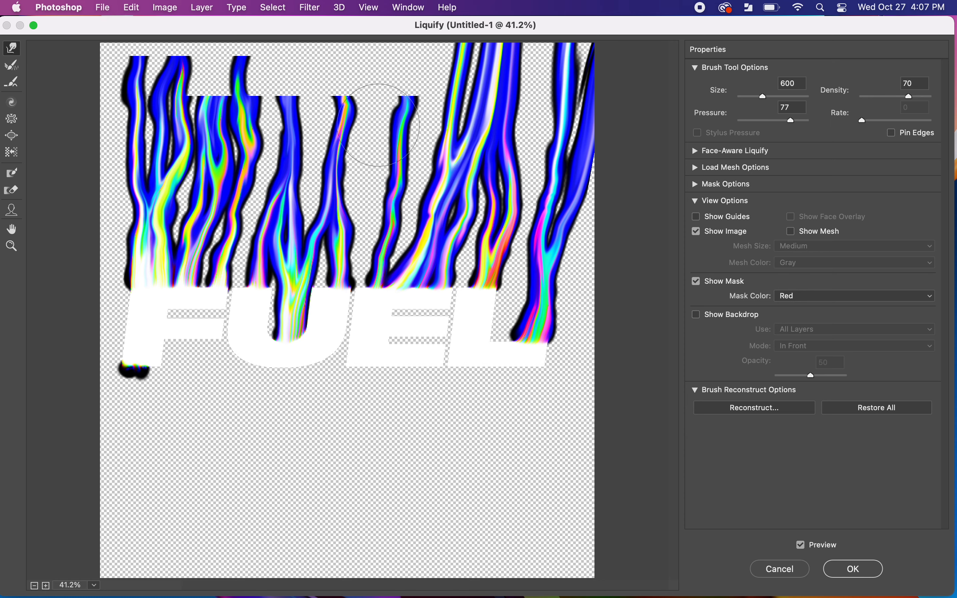
Extend the central streaks above the U and the start of the E up to the canvas edge with Forward Warp.
{"action": "left_click_drag", "start_coordinate": [406, 94], "coordinate": [406, 38]}
{"action": "left_click_drag", "start_coordinate": [409, 109], "coordinate": [419, 23]}
{"action": "mouse_move", "coordinate": [344, 134]}
{"action": "left_mouse_down"}
{"action": "mouse_move", "coordinate": [354, 48]}
{"action": "mouse_move", "coordinate": [358, 8]}
{"action": "left_mouse_up"}
{"action": "left_click_drag", "start_coordinate": [358, 61], "coordinate": [343, 23]}
{"action": "left_click_drag", "start_coordinate": [292, 108], "coordinate": [301, 19]}
{"action": "left_click_drag", "start_coordinate": [291, 70], "coordinate": [297, 16]}
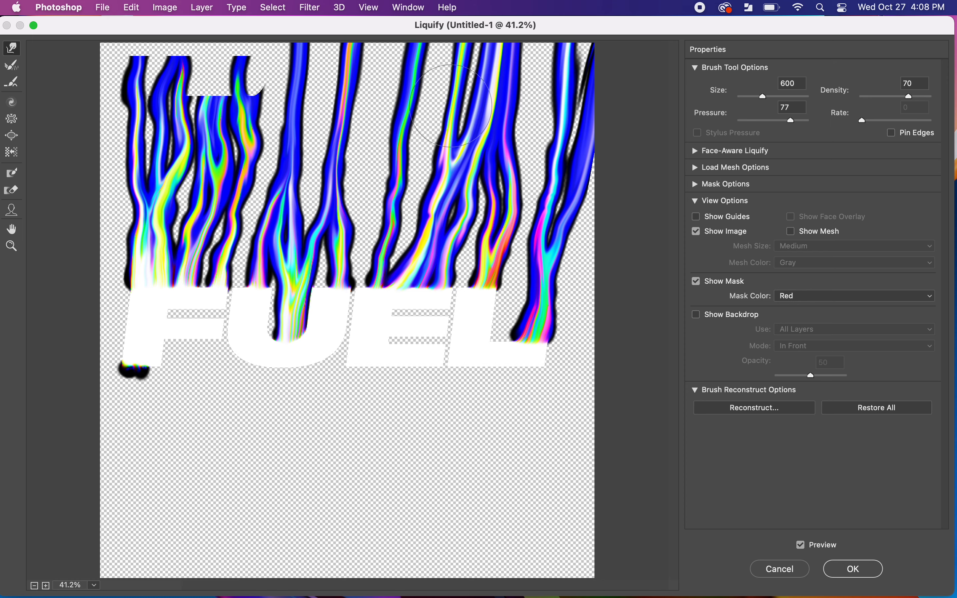
Set the Forward Warp brush size to 500 and stretch the streaks above the F up to the canvas edge.
{"action": "key", "text": "bracketleft"}
{"action": "key", "text": "bracketleft"}
{"action": "key", "text": "bracketright"}
{"action": "key", "text": "bracketright"}
{"action": "key", "text": "bracketright"}
{"action": "key", "text": "bracketright"}
{"action": "key", "text": "bracketleft"}
{"action": "key", "text": "bracketleft"}
{"action": "key", "text": "bracketleft"}
{"action": "mouse_move", "coordinate": [235, 98]}
{"action": "left_mouse_down"}
{"action": "mouse_move", "coordinate": [251, 45]}
{"action": "mouse_move", "coordinate": [228, 38]}
{"action": "left_mouse_up"}
{"action": "left_click_drag", "start_coordinate": [193, 118], "coordinate": [195, 34]}
{"action": "left_click_drag", "start_coordinate": [198, 84], "coordinate": [198, 38]}
{"action": "mouse_move", "coordinate": [148, 116]}
{"action": "left_mouse_down"}
{"action": "mouse_move", "coordinate": [129, 73]}
{"action": "mouse_move", "coordinate": [134, 38]}
{"action": "left_mouse_up"}
{"action": "left_click_drag", "start_coordinate": [132, 83], "coordinate": [132, 32]}
{"action": "mouse_move", "coordinate": [152, 138]}
{"action": "left_mouse_down"}
{"action": "mouse_move", "coordinate": [127, 33]}
{"action": "mouse_move", "coordinate": [148, 66]}
{"action": "mouse_move", "coordinate": [157, 61]}
{"action": "mouse_move", "coordinate": [148, 15]}
{"action": "left_mouse_up"}
{"action": "left_click_drag", "start_coordinate": [188, 82], "coordinate": [190, 30]}
Warp the streaks above all the letters into wavy, irregular bends with Forward Warp.
{"action": "mouse_move", "coordinate": [278, 238]}
{"action": "left_mouse_down"}
{"action": "mouse_move", "coordinate": [259, 231]}
{"action": "mouse_move", "coordinate": [305, 232]}
{"action": "mouse_move", "coordinate": [277, 230]}
{"action": "mouse_move", "coordinate": [313, 220]}
{"action": "mouse_move", "coordinate": [296, 226]}
{"action": "mouse_move", "coordinate": [265, 139]}
{"action": "mouse_move", "coordinate": [278, 104]}
{"action": "mouse_move", "coordinate": [250, 26]}
{"action": "mouse_move", "coordinate": [153, 257]}
{"action": "mouse_move", "coordinate": [149, 220]}
{"action": "mouse_move", "coordinate": [191, 115]}
{"action": "mouse_move", "coordinate": [186, 47]}
{"action": "mouse_move", "coordinate": [202, 16]}
{"action": "left_mouse_up"}
{"action": "mouse_move", "coordinate": [394, 232]}
{"action": "left_mouse_down"}
{"action": "mouse_move", "coordinate": [419, 201]}
{"action": "mouse_move", "coordinate": [430, 116]}
{"action": "mouse_move", "coordinate": [468, 85]}
{"action": "mouse_move", "coordinate": [453, 27]}
{"action": "left_mouse_up"}
{"action": "left_click_drag", "start_coordinate": [496, 228], "coordinate": [451, 242]}
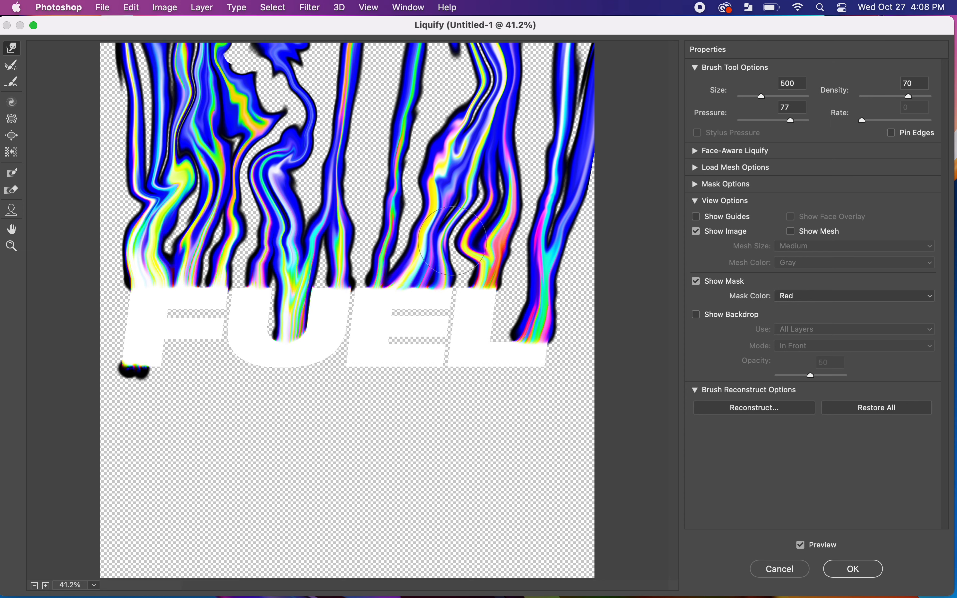
{"action": "mouse_move", "coordinate": [544, 277]}
{"action": "left_mouse_down"}
{"action": "mouse_move", "coordinate": [526, 239]}
{"action": "mouse_move", "coordinate": [548, 222]}
{"action": "mouse_move", "coordinate": [549, 171]}
{"action": "mouse_move", "coordinate": [581, 152]}
{"action": "mouse_move", "coordinate": [562, 115]}
{"action": "mouse_move", "coordinate": [567, 132]}
{"action": "mouse_move", "coordinate": [586, 120]}
{"action": "left_mouse_up"}
{"action": "mouse_move", "coordinate": [580, 84]}
{"action": "left_mouse_down"}
{"action": "mouse_move", "coordinate": [599, 82]}
{"action": "mouse_move", "coordinate": [583, 71]}
{"action": "mouse_move", "coordinate": [597, 63]}
{"action": "mouse_move", "coordinate": [616, 64]}
{"action": "left_mouse_up"}
{"action": "mouse_move", "coordinate": [105, 94]}
{"action": "left_mouse_down"}
{"action": "mouse_move", "coordinate": [137, 98]}
{"action": "mouse_move", "coordinate": [186, 75]}
{"action": "left_mouse_up"}
{"action": "mouse_move", "coordinate": [126, 109]}
{"action": "left_mouse_down"}
{"action": "mouse_move", "coordinate": [133, 9]}
{"action": "mouse_move", "coordinate": [140, 65]}
{"action": "mouse_move", "coordinate": [121, 11]}
{"action": "left_mouse_up"}
{"action": "mouse_move", "coordinate": [311, 168]}
{"action": "left_mouse_down"}
{"action": "mouse_move", "coordinate": [339, 151]}
{"action": "mouse_move", "coordinate": [350, 75]}
{"action": "mouse_move", "coordinate": [373, 56]}
{"action": "mouse_move", "coordinate": [342, 59]}
{"action": "left_mouse_up"}
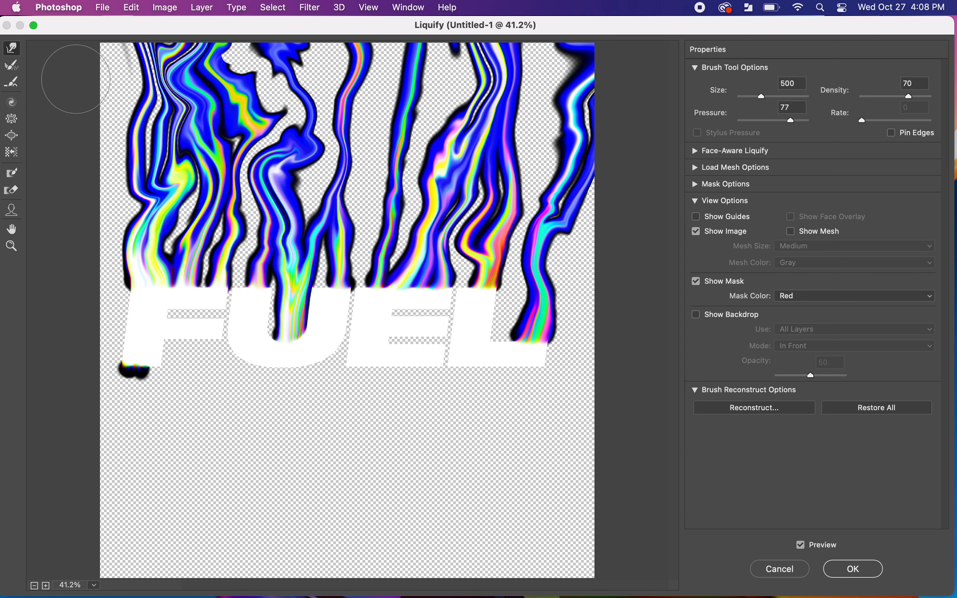
Reconstruct parts of the streaks above the F and the first streak above the E with a brush size of 600.
{"action": "left_click", "coordinate": [13, 66]}
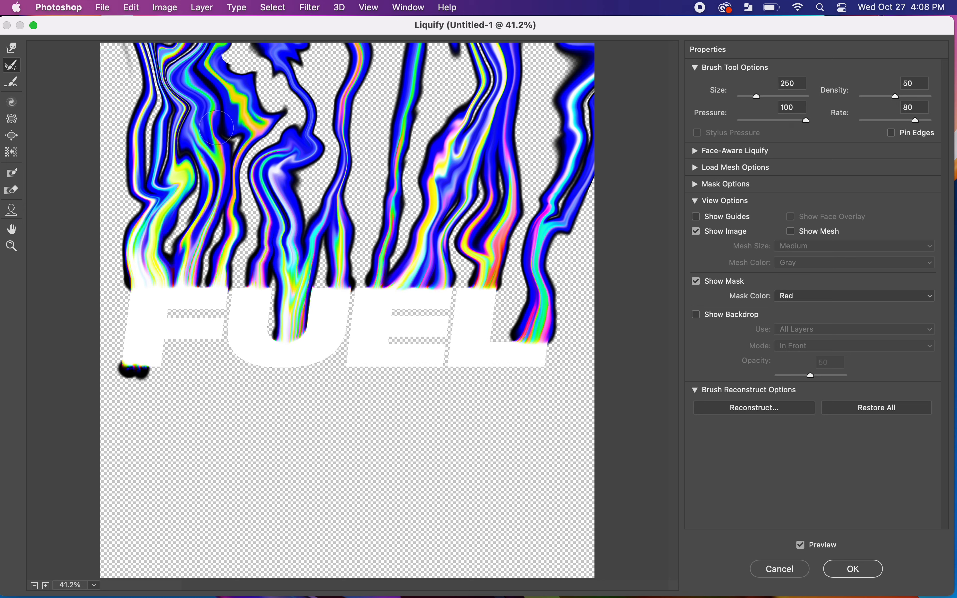
{"action": "key", "text": "bracketright"}
{"action": "key", "text": "bracketright"}
{"action": "key", "text": "bracketright"}
{"action": "left_click", "coordinate": [167, 111]}
{"action": "mouse_move", "coordinate": [167, 111]}
{"action": "left_mouse_down"}
{"action": "mouse_move", "coordinate": [149, 106]}
{"action": "mouse_move", "coordinate": [172, 107]}
{"action": "mouse_move", "coordinate": [159, 103]}
{"action": "mouse_move", "coordinate": [158, 65]}
{"action": "mouse_move", "coordinate": [178, 49]}
{"action": "mouse_move", "coordinate": [184, 55]}
{"action": "mouse_move", "coordinate": [146, 153]}
{"action": "mouse_move", "coordinate": [177, 178]}
{"action": "mouse_move", "coordinate": [163, 180]}
{"action": "mouse_move", "coordinate": [163, 230]}
{"action": "mouse_move", "coordinate": [198, 212]}
{"action": "mouse_move", "coordinate": [242, 155]}
{"action": "mouse_move", "coordinate": [224, 131]}
{"action": "mouse_move", "coordinate": [225, 173]}
{"action": "left_mouse_up"}
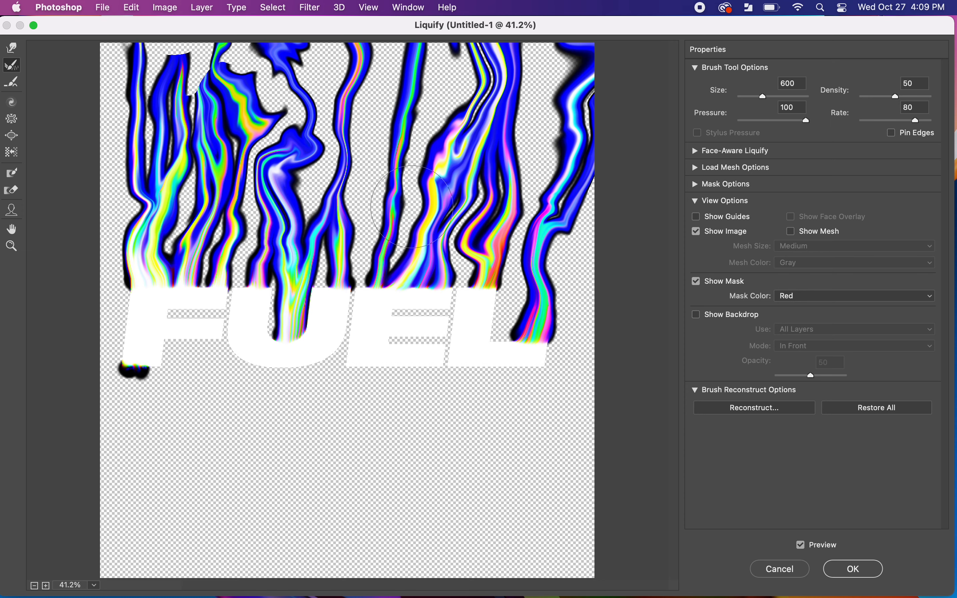
{"action": "mouse_move", "coordinate": [398, 181]}
{"action": "left_mouse_down"}
{"action": "mouse_move", "coordinate": [403, 115]}
{"action": "mouse_move", "coordinate": [392, 206]}
{"action": "mouse_move", "coordinate": [416, 66]}
{"action": "left_mouse_up"}
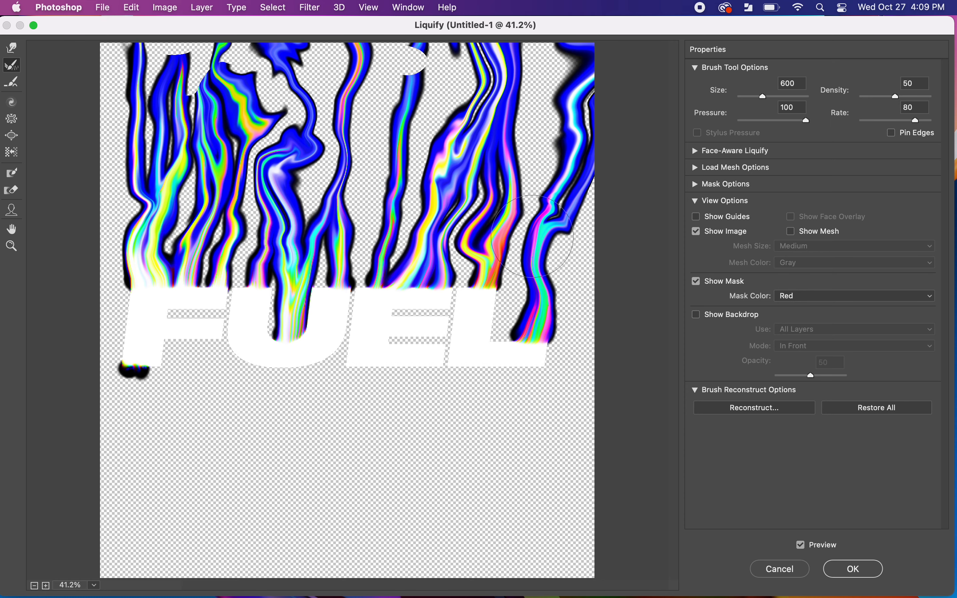
Push the shortened streaks above the F, U and E up to the canvas edge with Forward Warp at size 500.
{"action": "left_click", "coordinate": [12, 48]}
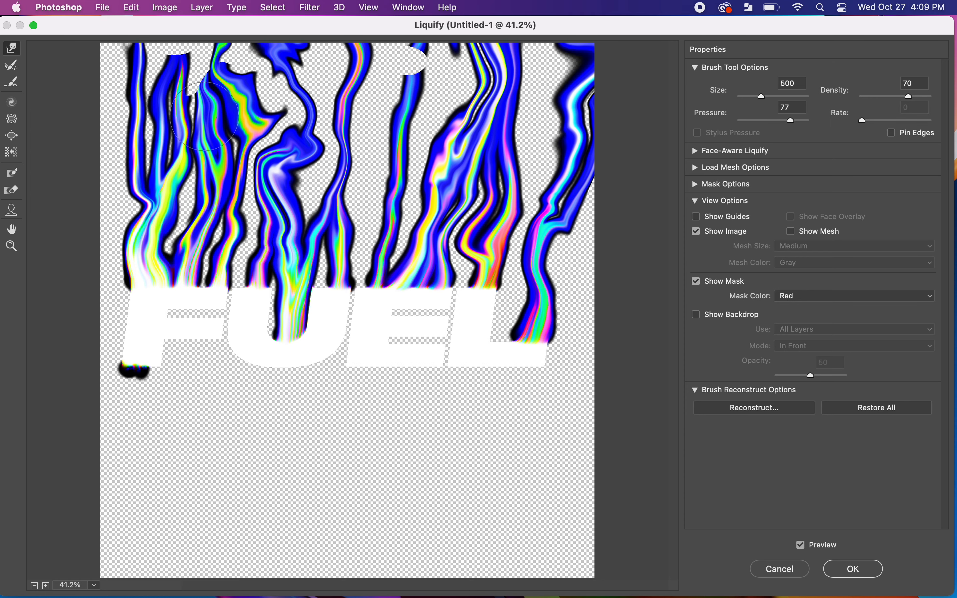
{"action": "mouse_move", "coordinate": [178, 99]}
{"action": "left_mouse_down"}
{"action": "mouse_move", "coordinate": [172, 20]}
{"action": "mouse_move", "coordinate": [208, 86]}
{"action": "mouse_move", "coordinate": [208, 18]}
{"action": "mouse_move", "coordinate": [214, 77]}
{"action": "mouse_move", "coordinate": [217, 12]}
{"action": "mouse_move", "coordinate": [152, 85]}
{"action": "mouse_move", "coordinate": [143, 43]}
{"action": "left_mouse_up"}
{"action": "left_click_drag", "start_coordinate": [284, 66], "coordinate": [291, 43]}
{"action": "left_click_drag", "start_coordinate": [238, 105], "coordinate": [240, 36]}
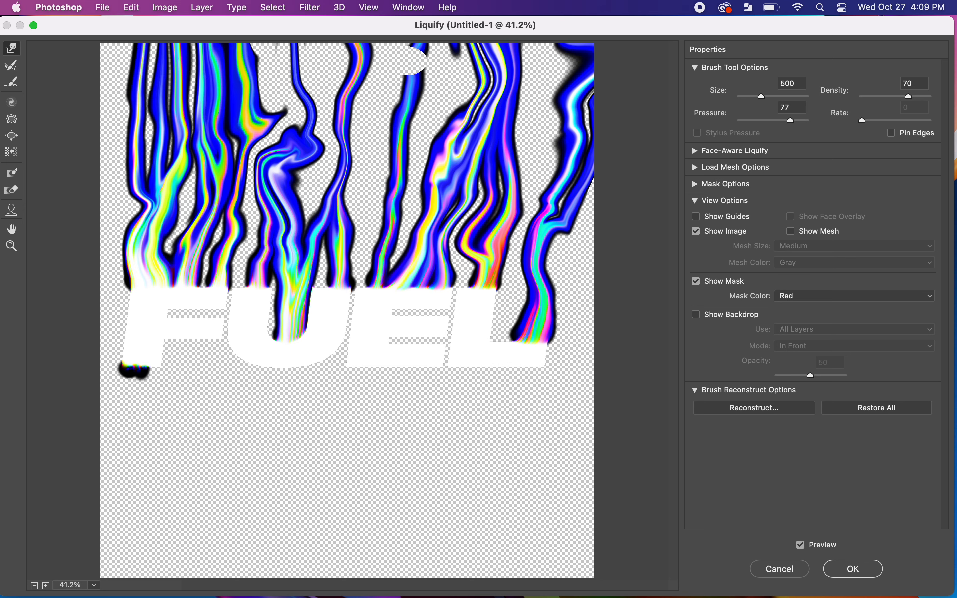
{"action": "left_click_drag", "start_coordinate": [270, 118], "coordinate": [277, 32]}
{"action": "mouse_move", "coordinate": [259, 96]}
{"action": "left_mouse_down"}
{"action": "mouse_move", "coordinate": [279, 85]}
{"action": "mouse_move", "coordinate": [257, 93]}
{"action": "left_mouse_up"}
{"action": "left_click_drag", "start_coordinate": [417, 110], "coordinate": [431, 52]}
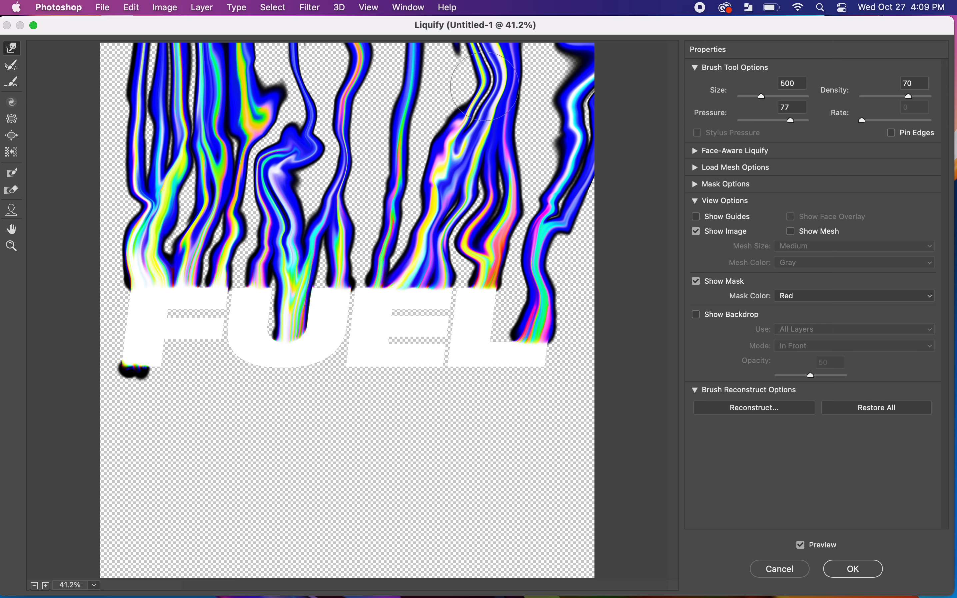
{"action": "left_click_drag", "start_coordinate": [484, 86], "coordinate": [488, 56]}
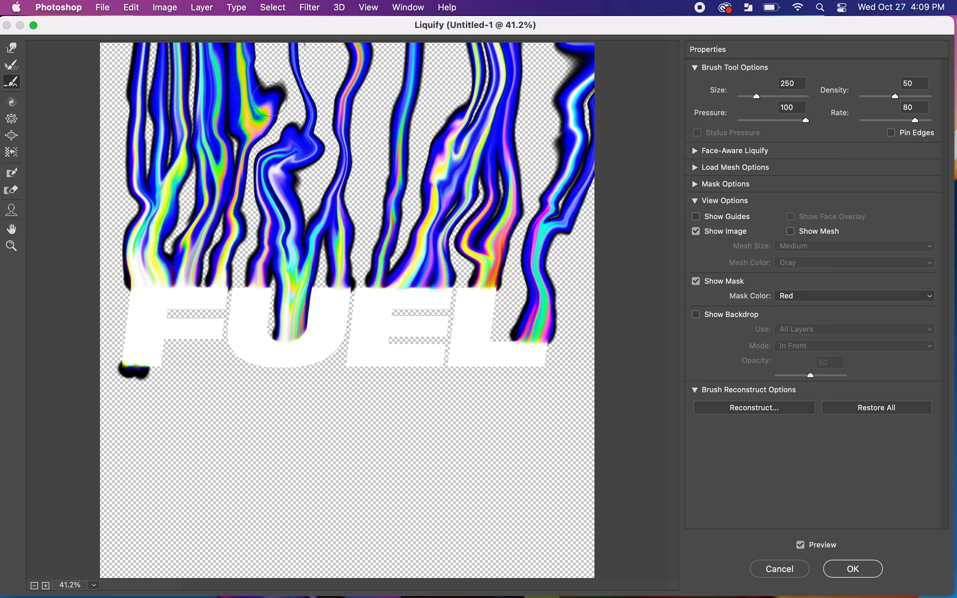
Smooth the streak above the U and twirl the streaks above the E and U at size 800 and pressure 100.
{"action": "mouse_move", "coordinate": [281, 152]}
{"action": "left_mouse_down"}
{"action": "mouse_move", "coordinate": [309, 175]}
{"action": "mouse_move", "coordinate": [292, 168]}
{"action": "mouse_move", "coordinate": [286, 208]}
{"action": "left_mouse_up"}
{"action": "left_click", "coordinate": [11, 103]}
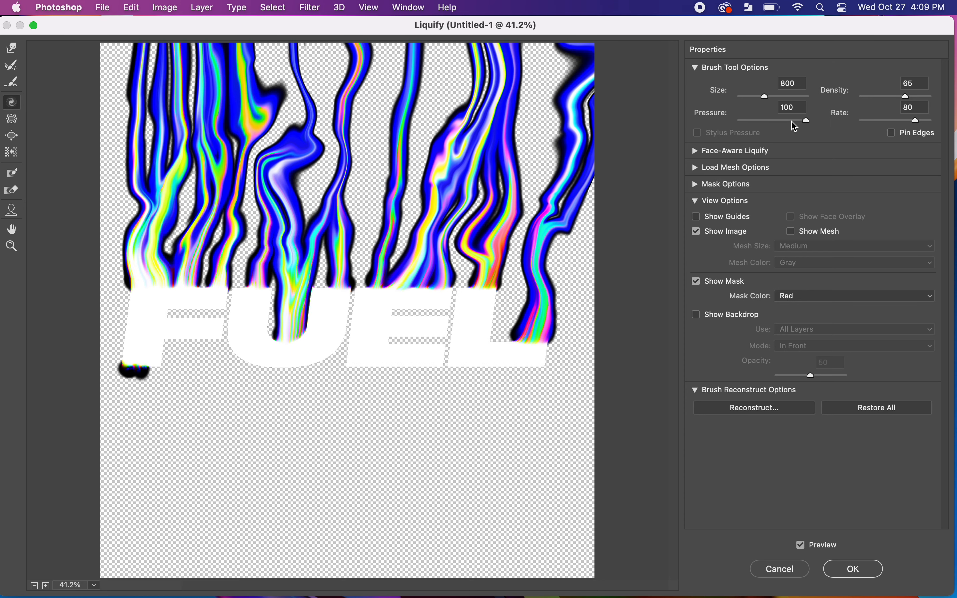
{"action": "left_click_drag", "start_coordinate": [789, 122], "coordinate": [796, 122]}
{"action": "mouse_move", "coordinate": [476, 159]}
{"action": "left_mouse_down"}
{"action": "mouse_move", "coordinate": [460, 173]}
{"action": "mouse_move", "coordinate": [483, 158]}
{"action": "mouse_move", "coordinate": [486, 139]}
{"action": "mouse_move", "coordinate": [478, 162]}
{"action": "left_mouse_up"}
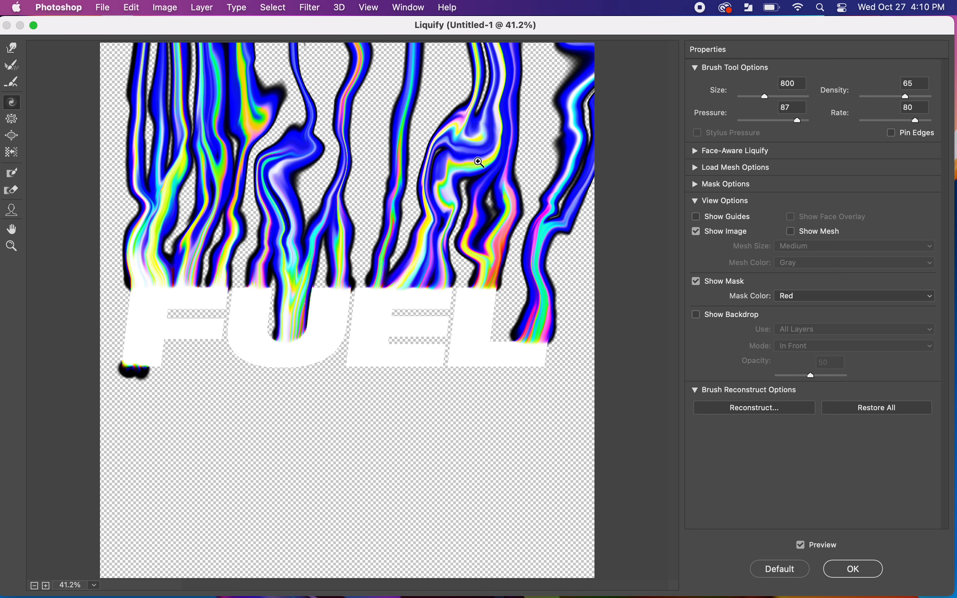
{"action": "key", "text": "super+z"}
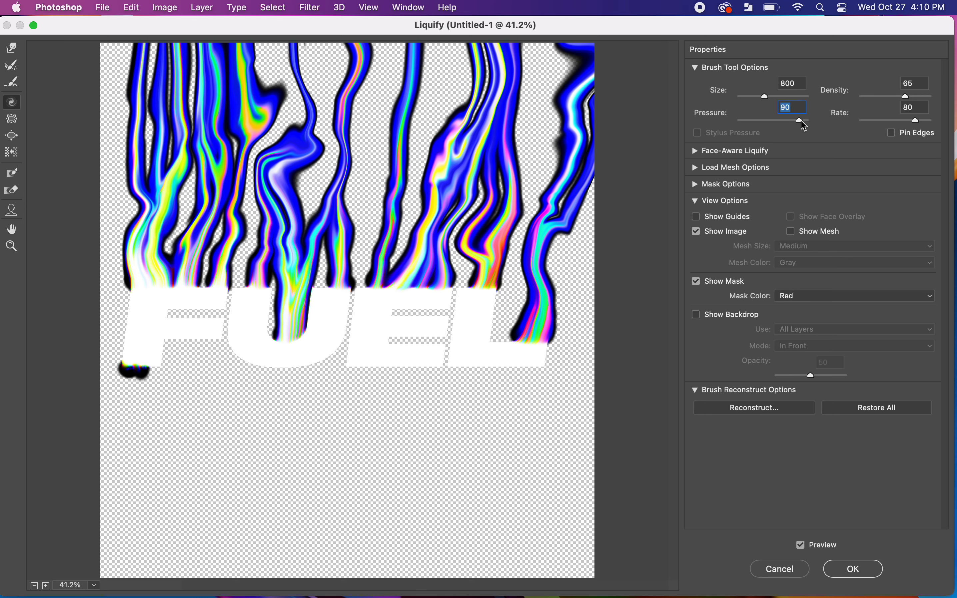
{"action": "mouse_move", "coordinate": [436, 175]}
{"action": "left_mouse_down"}
{"action": "mouse_move", "coordinate": [484, 206]}
{"action": "mouse_move", "coordinate": [484, 146]}
{"action": "mouse_move", "coordinate": [472, 149]}
{"action": "mouse_move", "coordinate": [482, 191]}
{"action": "mouse_move", "coordinate": [448, 184]}
{"action": "mouse_move", "coordinate": [487, 216]}
{"action": "mouse_move", "coordinate": [474, 218]}
{"action": "mouse_move", "coordinate": [482, 253]}
{"action": "left_mouse_up"}
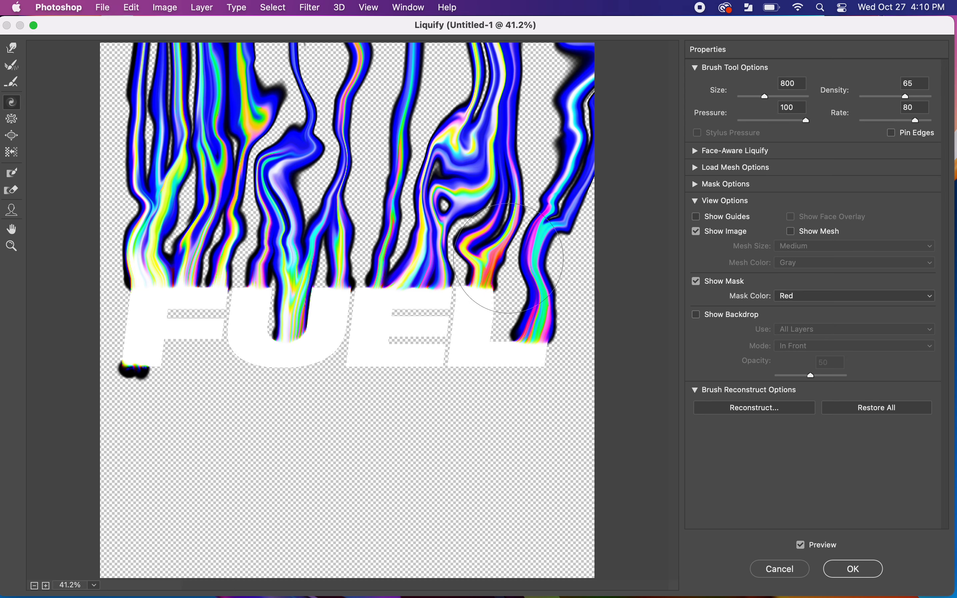
{"action": "mouse_move", "coordinate": [437, 219]}
{"action": "left_mouse_down"}
{"action": "mouse_move", "coordinate": [406, 168]}
{"action": "mouse_move", "coordinate": [416, 159]}
{"action": "mouse_move", "coordinate": [399, 164]}
{"action": "mouse_move", "coordinate": [454, 169]}
{"action": "mouse_move", "coordinate": [471, 183]}
{"action": "left_mouse_up"}
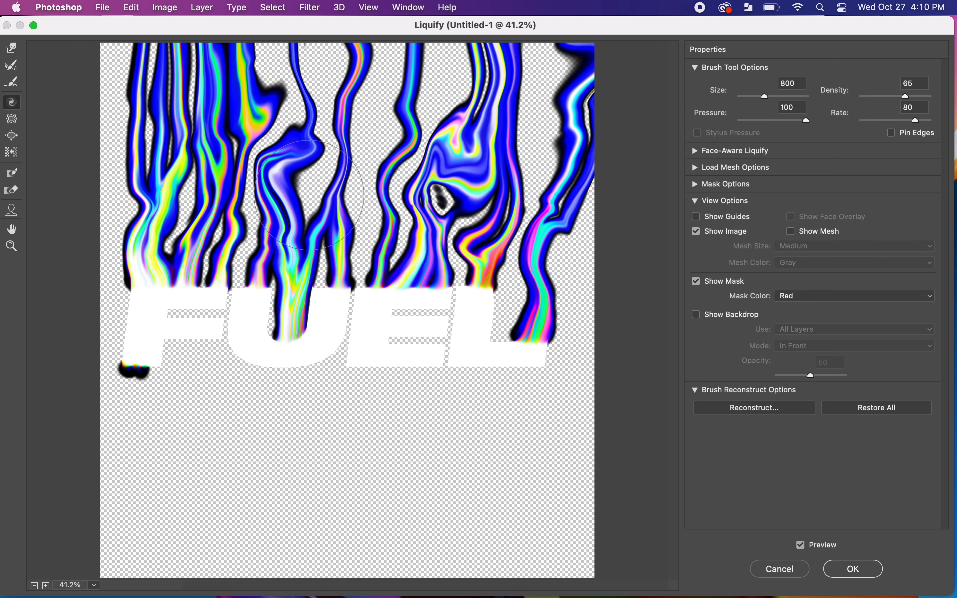
{"action": "mouse_move", "coordinate": [228, 119]}
{"action": "left_mouse_down"}
{"action": "mouse_move", "coordinate": [277, 113]}
{"action": "mouse_move", "coordinate": [263, 118]}
{"action": "mouse_move", "coordinate": [273, 135]}
{"action": "left_mouse_up"}
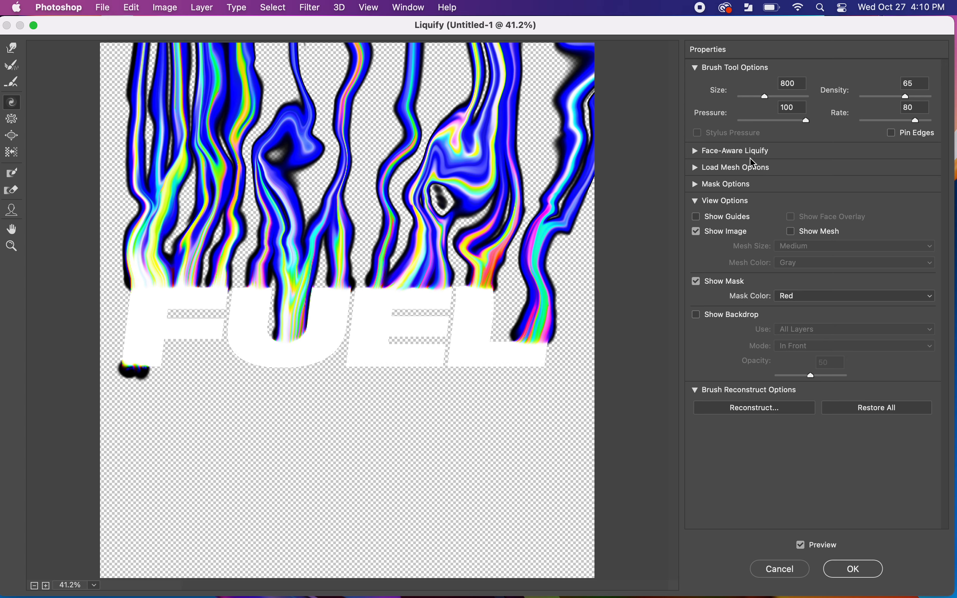
Twirl the streaks above the F and the outer edge of the L streak, lowering the twirl pressure to 82.
{"action": "left_click_drag", "start_coordinate": [213, 223], "coordinate": [177, 206]}
{"action": "mouse_move", "coordinate": [137, 140]}
{"action": "left_mouse_down"}
{"action": "mouse_move", "coordinate": [177, 119]}
{"action": "mouse_move", "coordinate": [170, 107]}
{"action": "mouse_move", "coordinate": [175, 129]}
{"action": "mouse_move", "coordinate": [180, 114]}
{"action": "mouse_move", "coordinate": [172, 129]}
{"action": "mouse_move", "coordinate": [170, 118]}
{"action": "mouse_move", "coordinate": [184, 129]}
{"action": "mouse_move", "coordinate": [164, 117]}
{"action": "mouse_move", "coordinate": [191, 137]}
{"action": "mouse_move", "coordinate": [188, 122]}
{"action": "mouse_move", "coordinate": [222, 126]}
{"action": "left_mouse_up"}
{"action": "key", "text": "super+z"}
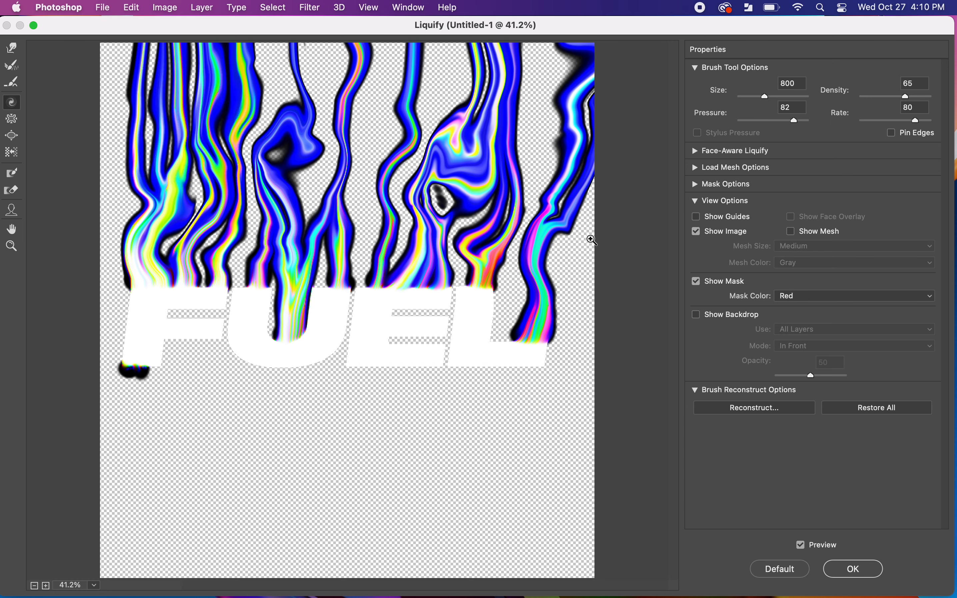
{"action": "left_click_drag", "start_coordinate": [160, 128], "coordinate": [164, 134]}
{"action": "left_click", "coordinate": [216, 41]}
{"action": "left_click", "coordinate": [593, 138]}
Pucker the streaks above the F and the swirl above the E with a brush size of 400.
{"action": "left_click", "coordinate": [11, 120]}
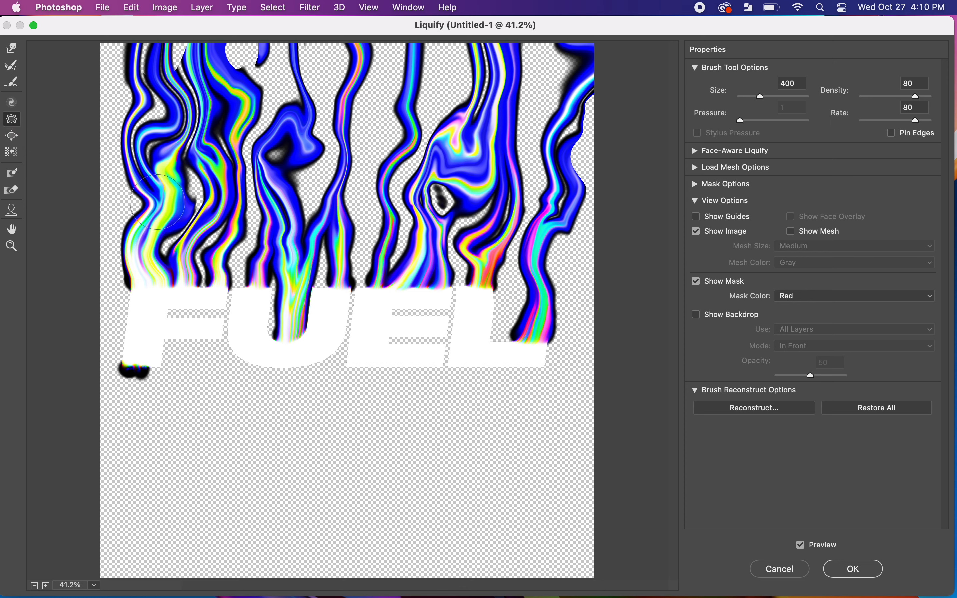
{"action": "left_click_drag", "start_coordinate": [148, 241], "coordinate": [186, 232]}
{"action": "mouse_move", "coordinate": [454, 198]}
{"action": "left_mouse_down"}
{"action": "mouse_move", "coordinate": [467, 138]}
{"action": "mouse_move", "coordinate": [439, 129]}
{"action": "mouse_move", "coordinate": [368, 71]}
{"action": "mouse_move", "coordinate": [352, 60]}
{"action": "left_mouse_up"}
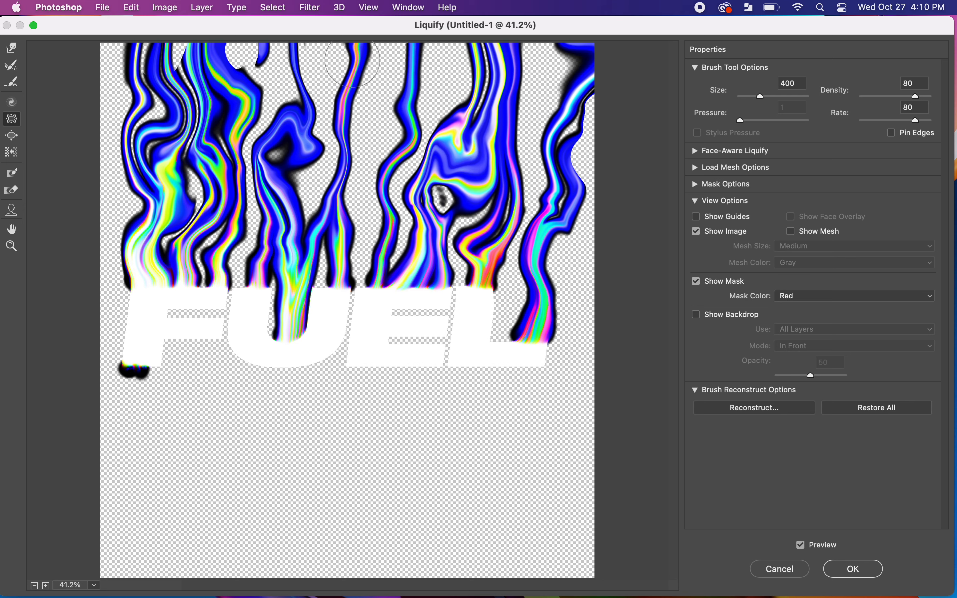
Pucker the streaks above the F, the streak inside the U and the base of the L streak at size 400.
{"action": "mouse_move", "coordinate": [215, 76]}
{"action": "left_mouse_down"}
{"action": "mouse_move", "coordinate": [226, 40]}
{"action": "mouse_move", "coordinate": [198, 71]}
{"action": "left_mouse_up"}
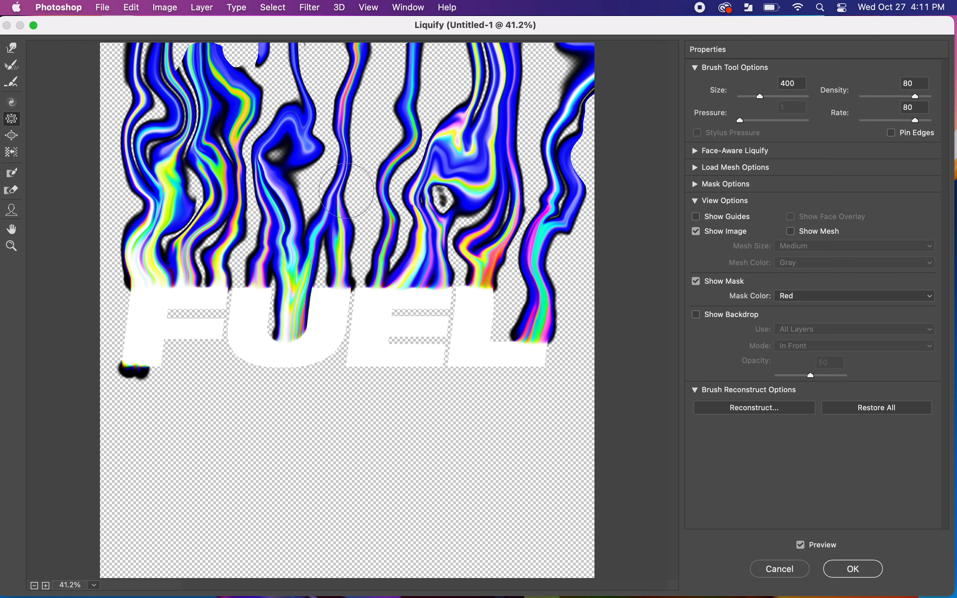
{"action": "left_click_drag", "start_coordinate": [288, 284], "coordinate": [304, 278]}
{"action": "mouse_move", "coordinate": [556, 314]}
{"action": "left_mouse_down"}
{"action": "mouse_move", "coordinate": [537, 329]}
{"action": "mouse_move", "coordinate": [554, 316]}
{"action": "left_mouse_up"}
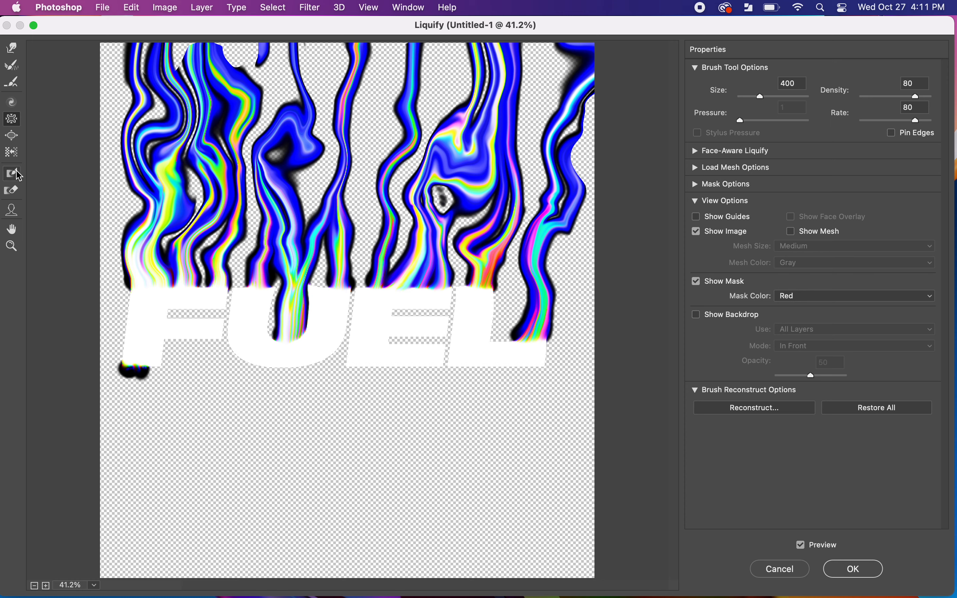
Try bloating the streaks above the F with a brush size of 1400, and undo the stroke.
{"action": "left_click", "coordinate": [11, 136]}
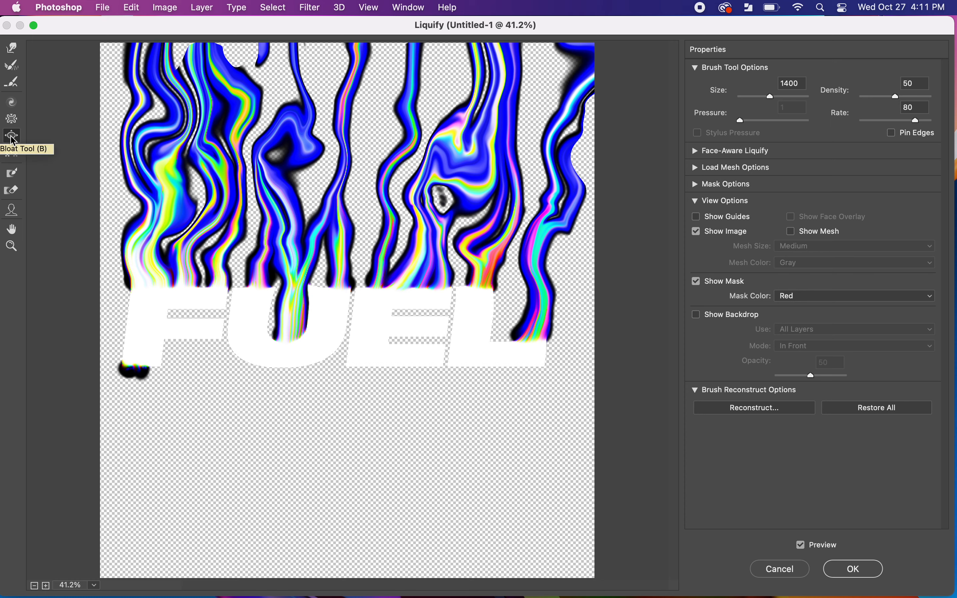
{"action": "left_click_drag", "start_coordinate": [170, 160], "coordinate": [170, 159]}
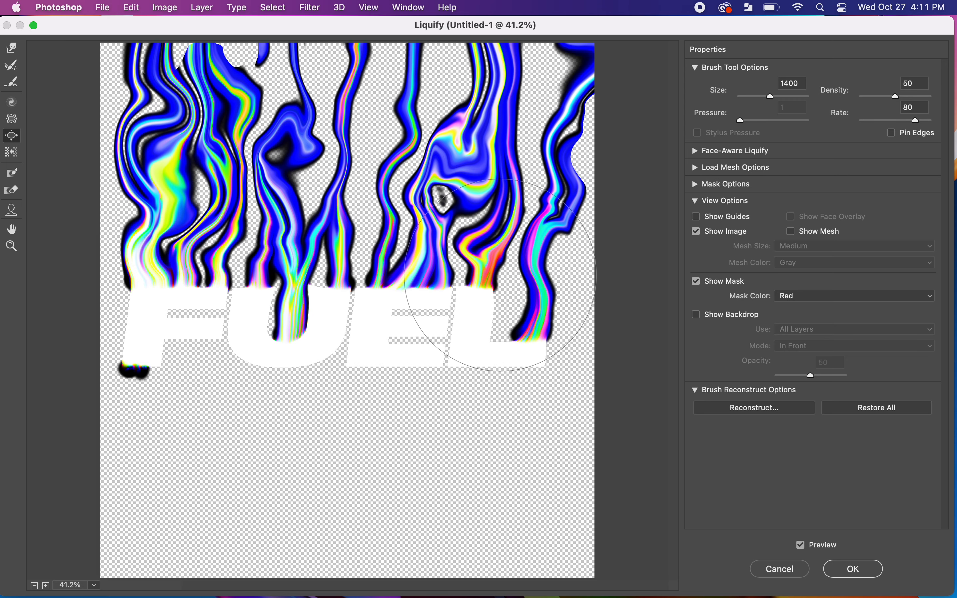
{"action": "key", "text": "alt+super+z"}
{"action": "key", "text": "alt+super+z"}
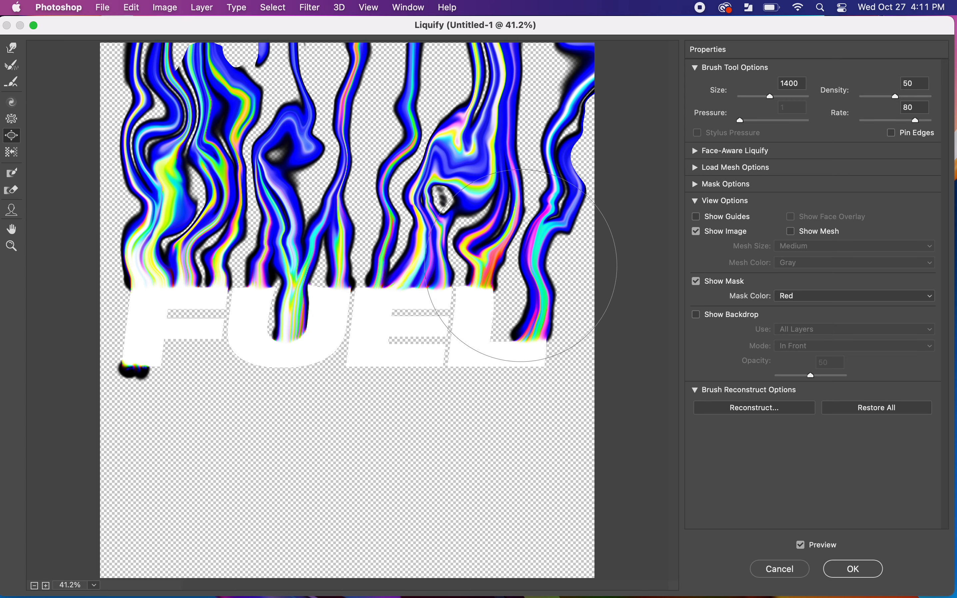
Push Left the streaks above the F and the outer streak of the U at size 500 and pressure 39.
{"action": "left_click", "coordinate": [15, 153]}
{"action": "mouse_move", "coordinate": [168, 165]}
{"action": "left_mouse_down"}
{"action": "mouse_move", "coordinate": [134, 137]}
{"action": "mouse_move", "coordinate": [141, 120]}
{"action": "mouse_move", "coordinate": [157, 177]}
{"action": "mouse_move", "coordinate": [191, 172]}
{"action": "mouse_move", "coordinate": [201, 154]}
{"action": "mouse_move", "coordinate": [125, 224]}
{"action": "mouse_move", "coordinate": [153, 254]}
{"action": "mouse_move", "coordinate": [137, 235]}
{"action": "left_mouse_up"}
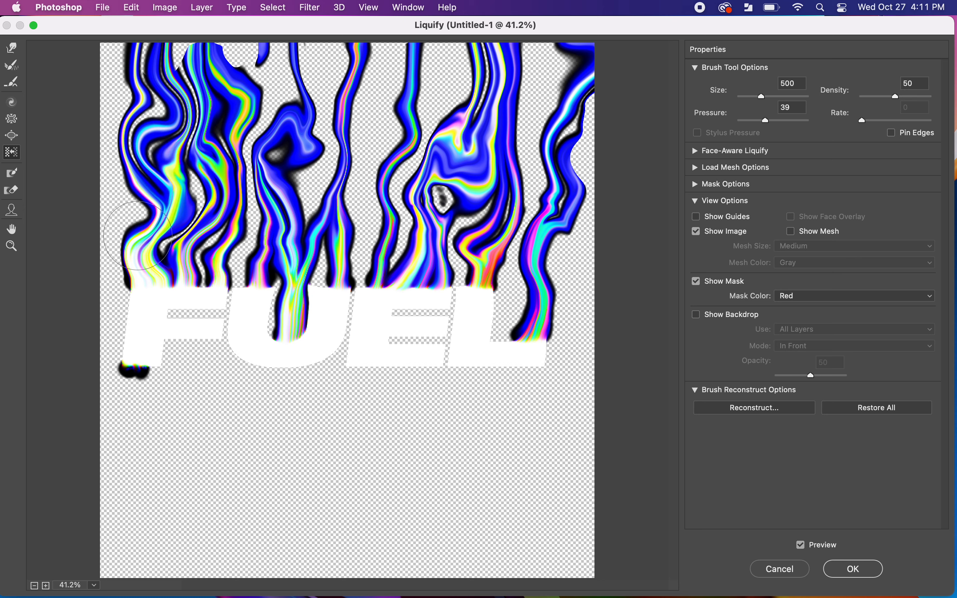
{"action": "mouse_move", "coordinate": [259, 242]}
{"action": "left_mouse_down"}
{"action": "mouse_move", "coordinate": [306, 227]}
{"action": "mouse_move", "coordinate": [288, 145]}
{"action": "left_mouse_up"}
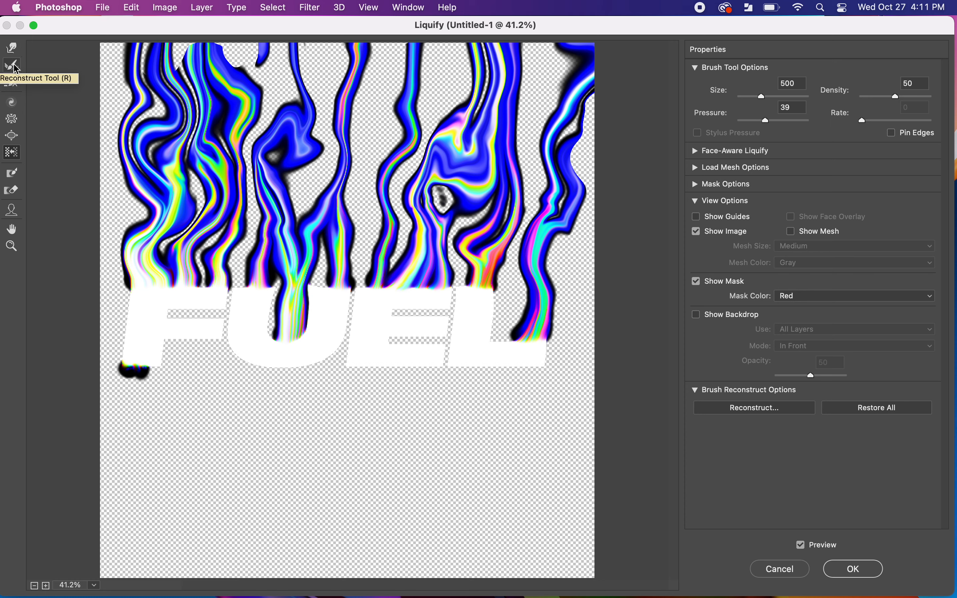
Forward-warp the upper ends of the E and L streaks toward the canvas edge at size 500, and undo the stretch of the L's foot.
{"action": "left_click", "coordinate": [13, 51]}
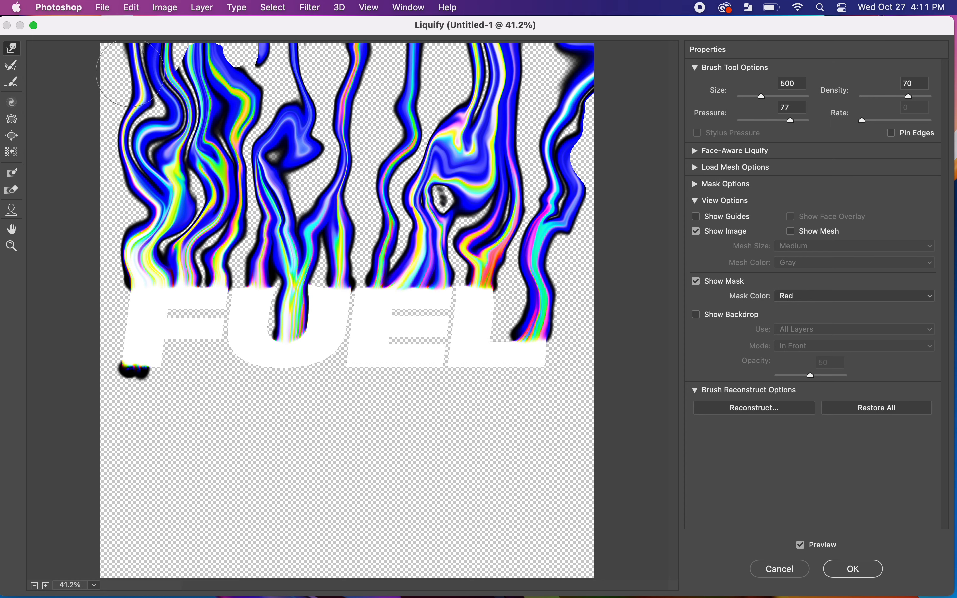
{"action": "left_click_drag", "start_coordinate": [496, 64], "coordinate": [470, 35]}
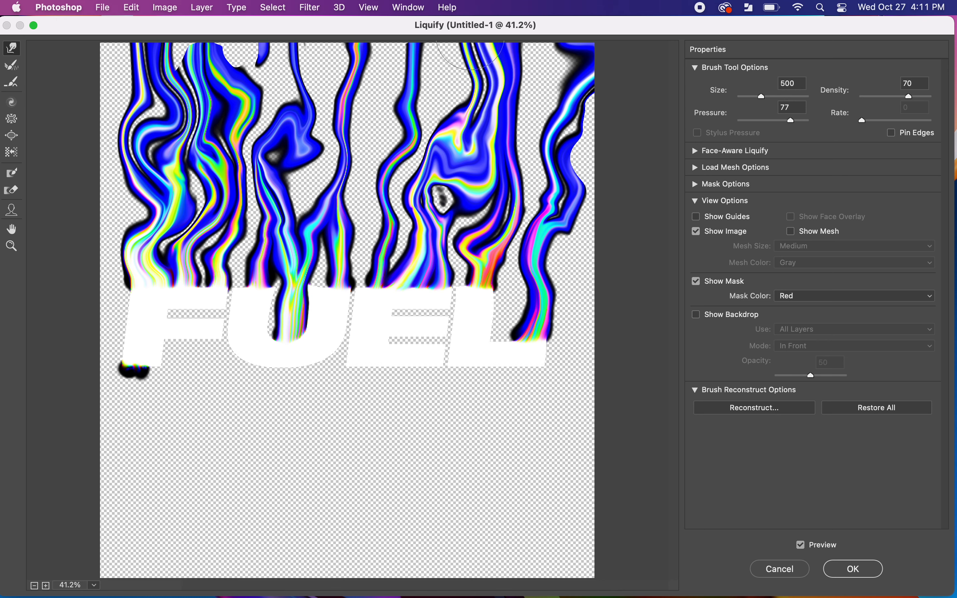
{"action": "mouse_move", "coordinate": [592, 105]}
{"action": "left_mouse_down"}
{"action": "mouse_move", "coordinate": [564, 61]}
{"action": "mouse_move", "coordinate": [579, 19]}
{"action": "mouse_move", "coordinate": [580, 85]}
{"action": "mouse_move", "coordinate": [593, 22]}
{"action": "mouse_move", "coordinate": [582, 77]}
{"action": "mouse_move", "coordinate": [582, 24]}
{"action": "left_mouse_up"}
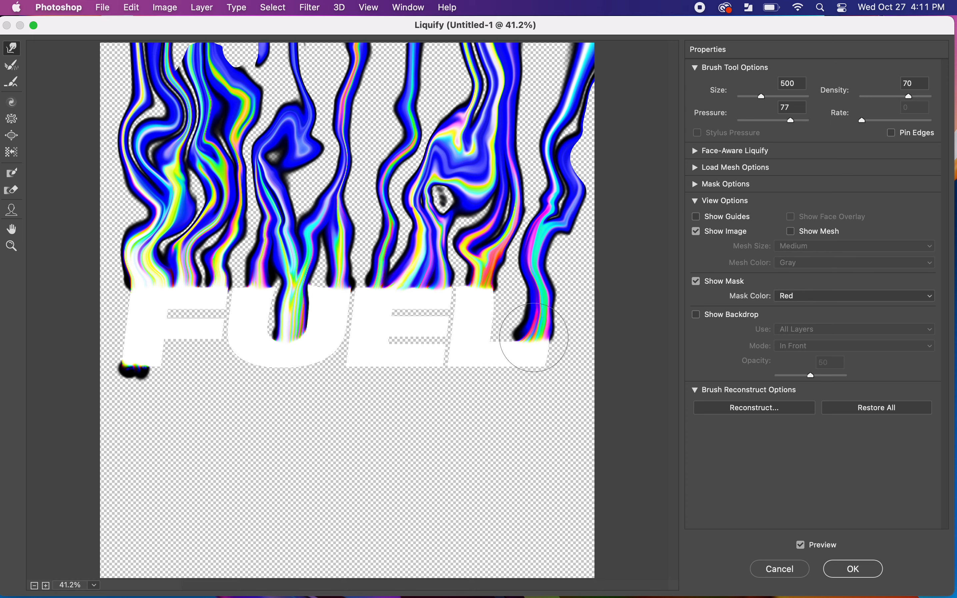
{"action": "mouse_move", "coordinate": [537, 355]}
{"action": "left_mouse_down"}
{"action": "mouse_move", "coordinate": [652, 351]}
{"action": "mouse_move", "coordinate": [631, 363]}
{"action": "mouse_move", "coordinate": [589, 355]}
{"action": "mouse_move", "coordinate": [680, 350]}
{"action": "left_mouse_up"}
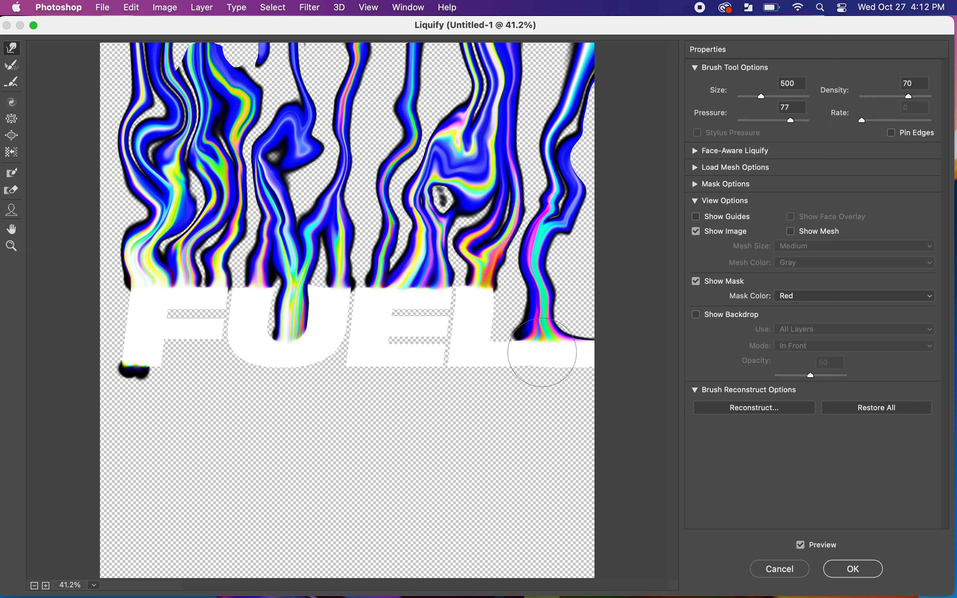
{"action": "key", "text": "super+alt+z"}
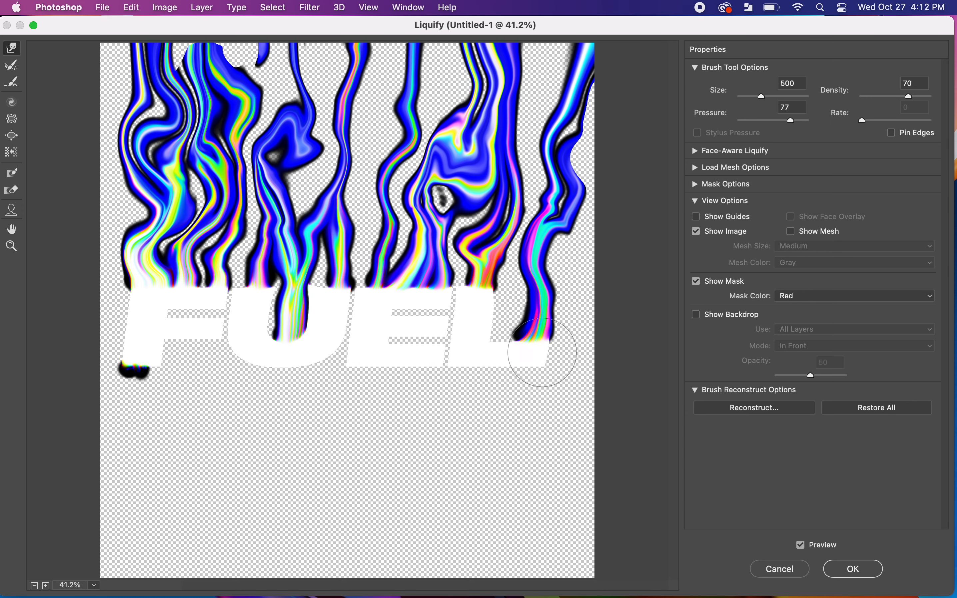
Bend the streaks above the F, U and E, including the E's swirl, with Forward Warp at size 500 and pressure 77.
{"action": "mouse_move", "coordinate": [491, 58]}
{"action": "left_mouse_down"}
{"action": "mouse_move", "coordinate": [548, 37]}
{"action": "mouse_move", "coordinate": [480, 28]}
{"action": "left_mouse_up"}
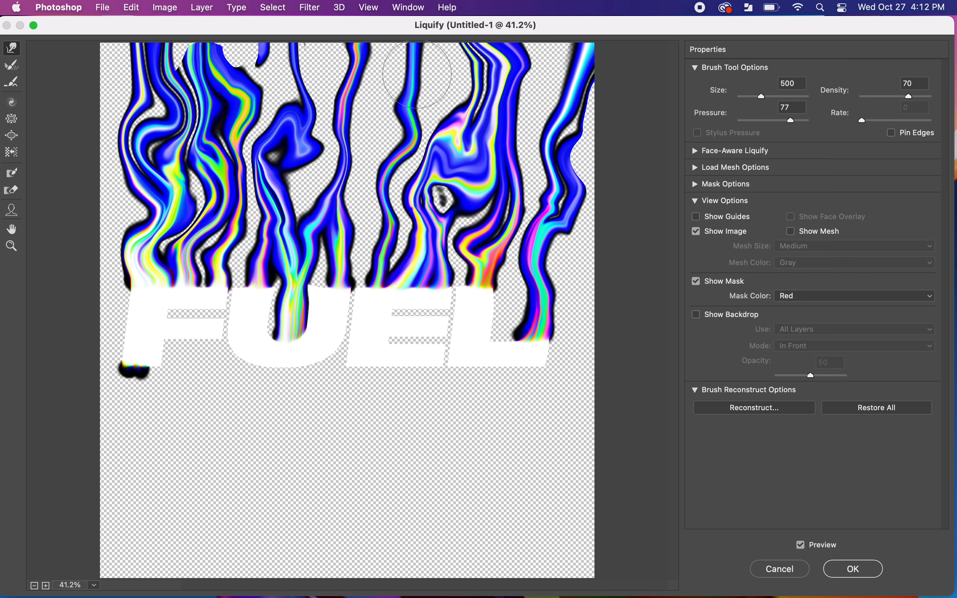
{"action": "left_click_drag", "start_coordinate": [417, 74], "coordinate": [388, 32]}
{"action": "left_click_drag", "start_coordinate": [351, 137], "coordinate": [338, 122]}
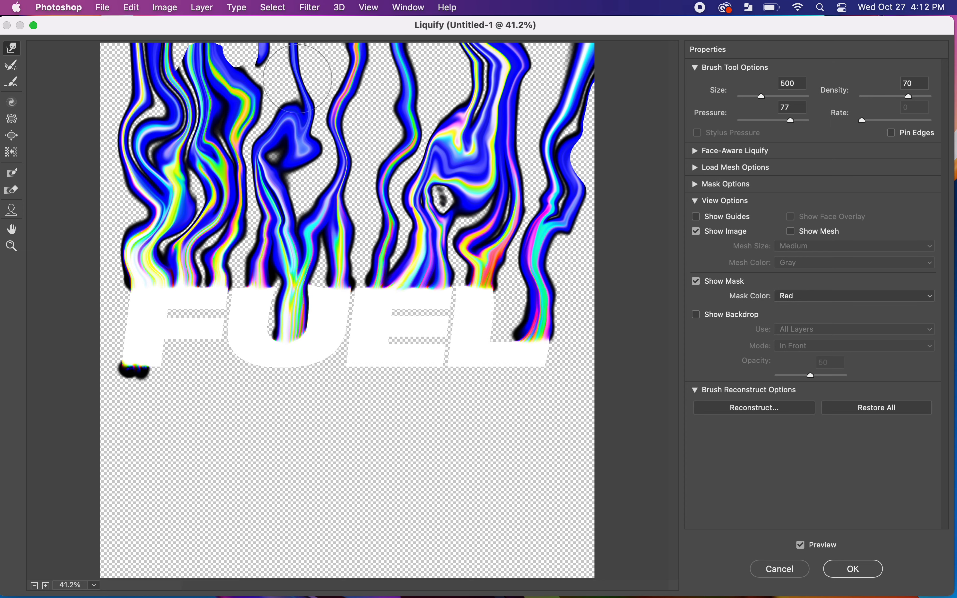
{"action": "mouse_move", "coordinate": [254, 55]}
{"action": "left_mouse_down"}
{"action": "mouse_move", "coordinate": [229, 65]}
{"action": "mouse_move", "coordinate": [209, 35]}
{"action": "mouse_move", "coordinate": [177, 35]}
{"action": "mouse_move", "coordinate": [186, 36]}
{"action": "left_mouse_up"}
{"action": "mouse_move", "coordinate": [257, 228]}
{"action": "left_mouse_down"}
{"action": "mouse_move", "coordinate": [276, 232]}
{"action": "mouse_move", "coordinate": [333, 214]}
{"action": "left_mouse_up"}
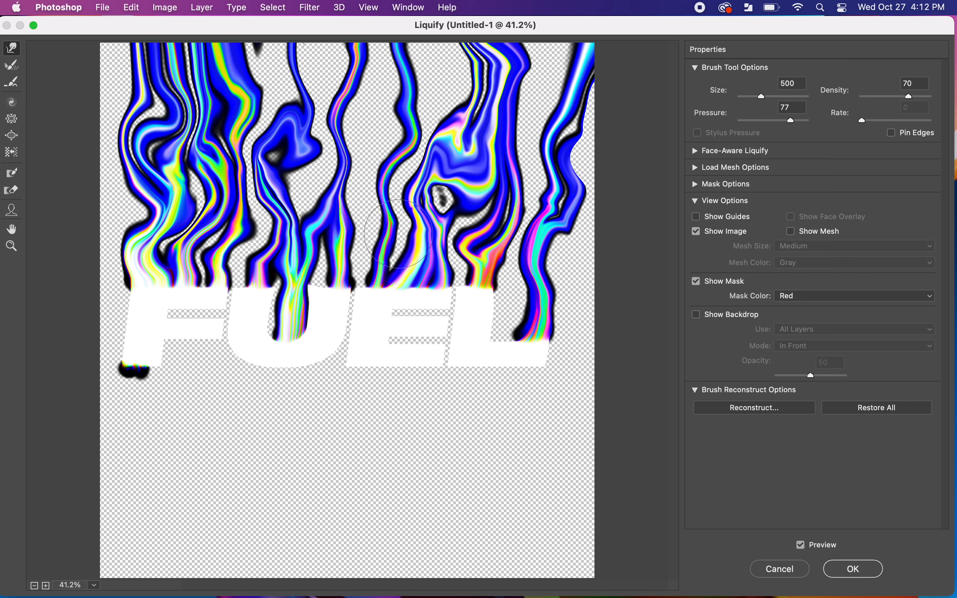
{"action": "mouse_move", "coordinate": [445, 133]}
{"action": "left_mouse_down"}
{"action": "mouse_move", "coordinate": [457, 112]}
{"action": "mouse_move", "coordinate": [499, 142]}
{"action": "left_mouse_up"}
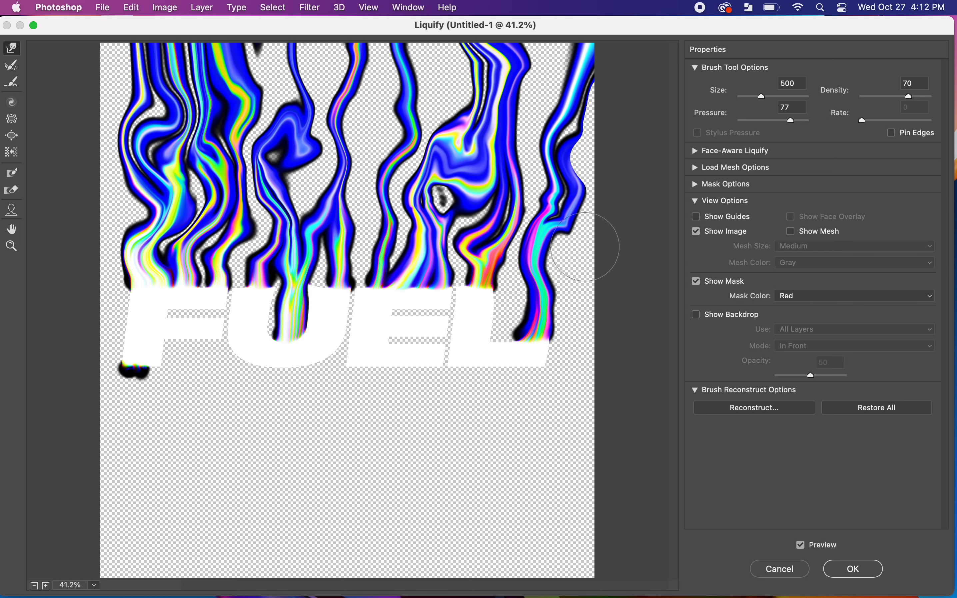
Twirl the streaks above the F at size 800, and continue the twirl up to the canvas edge at size 700.
{"action": "left_click", "coordinate": [15, 106]}
{"action": "mouse_move", "coordinate": [138, 146]}
{"action": "left_mouse_down"}
{"action": "mouse_move", "coordinate": [162, 195]}
{"action": "mouse_move", "coordinate": [208, 248]}
{"action": "mouse_move", "coordinate": [184, 158]}
{"action": "left_mouse_up"}
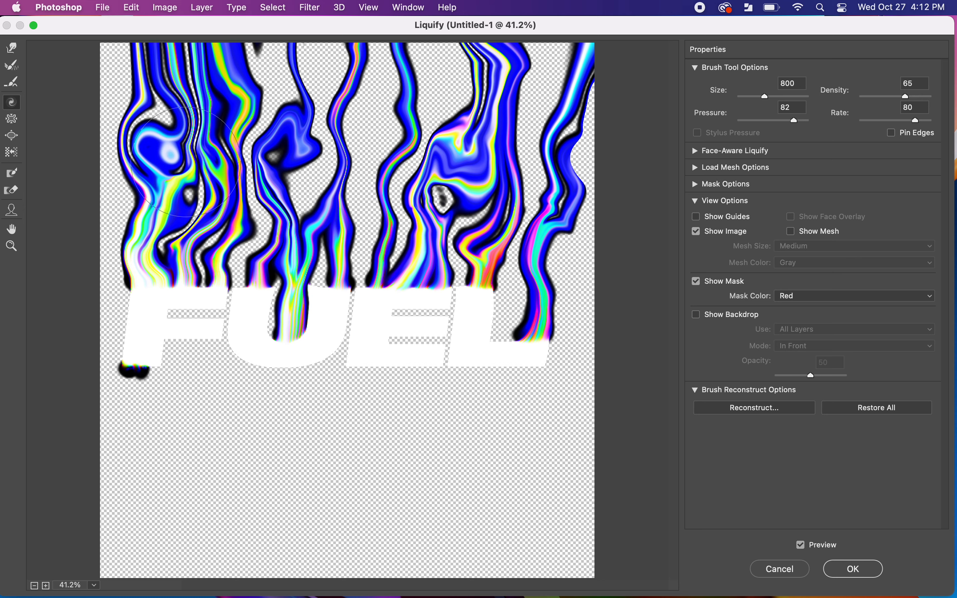
{"action": "left_click", "coordinate": [13, 49]}
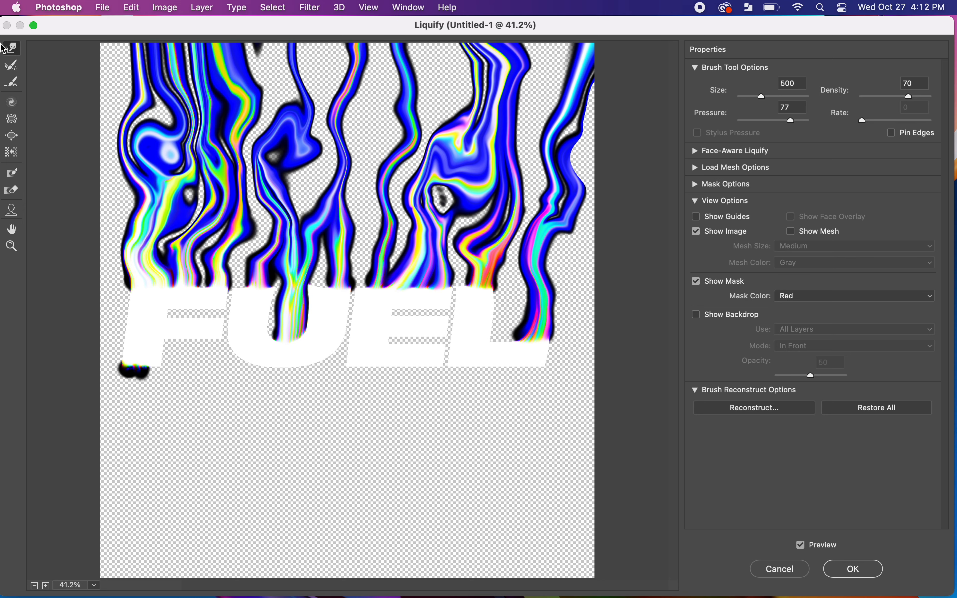
{"action": "left_click", "coordinate": [16, 101]}
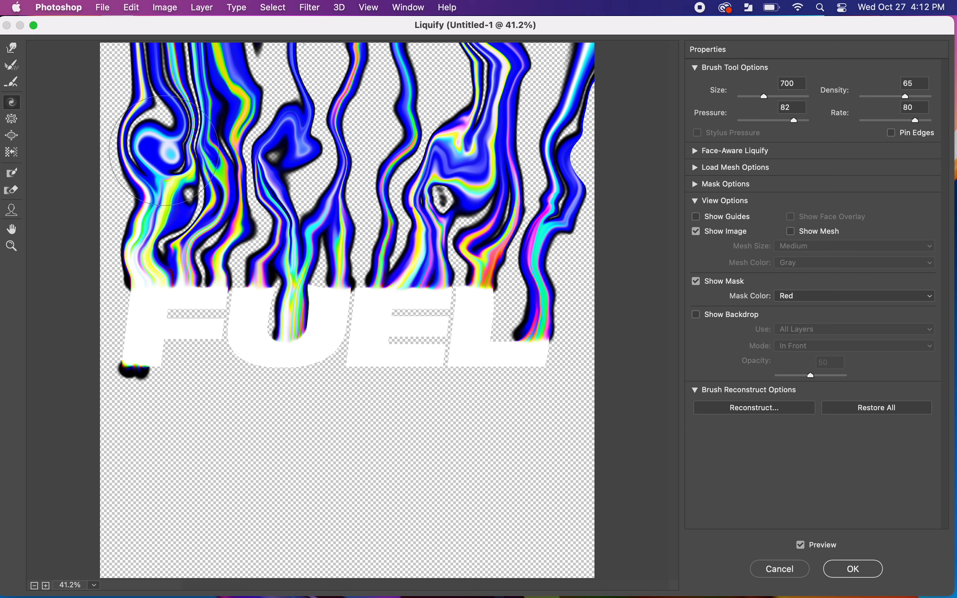
{"action": "mouse_move", "coordinate": [164, 151]}
{"action": "left_mouse_down"}
{"action": "mouse_move", "coordinate": [177, 115]}
{"action": "mouse_move", "coordinate": [127, 71]}
{"action": "mouse_move", "coordinate": [133, 28]}
{"action": "left_mouse_up"}
Reshape the outer edge, base and upper part of the F streaks with Forward Warp at size 500.
{"action": "left_click", "coordinate": [12, 49]}
{"action": "mouse_move", "coordinate": [155, 87]}
{"action": "left_mouse_down"}
{"action": "mouse_move", "coordinate": [153, 15]}
{"action": "mouse_move", "coordinate": [150, 76]}
{"action": "left_mouse_up"}
{"action": "mouse_move", "coordinate": [95, 93]}
{"action": "left_mouse_down"}
{"action": "mouse_move", "coordinate": [117, 115]}
{"action": "mouse_move", "coordinate": [87, 92]}
{"action": "mouse_move", "coordinate": [123, 90]}
{"action": "mouse_move", "coordinate": [128, 116]}
{"action": "left_mouse_up"}
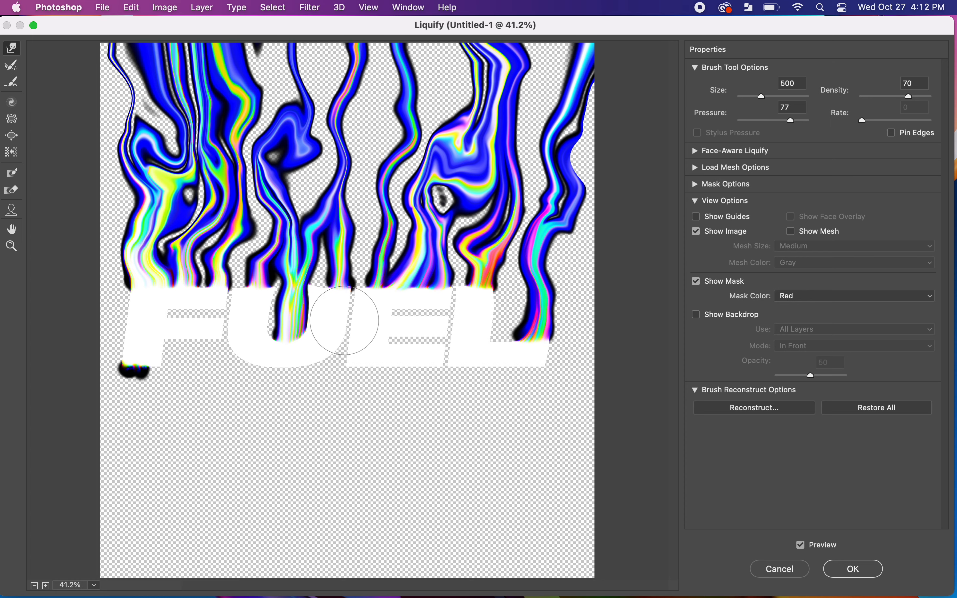
{"action": "left_click_drag", "start_coordinate": [104, 208], "coordinate": [119, 211]}
{"action": "mouse_move", "coordinate": [175, 244]}
{"action": "left_mouse_down"}
{"action": "mouse_move", "coordinate": [197, 233]}
{"action": "mouse_move", "coordinate": [163, 268]}
{"action": "mouse_move", "coordinate": [181, 260]}
{"action": "mouse_move", "coordinate": [189, 182]}
{"action": "left_mouse_up"}
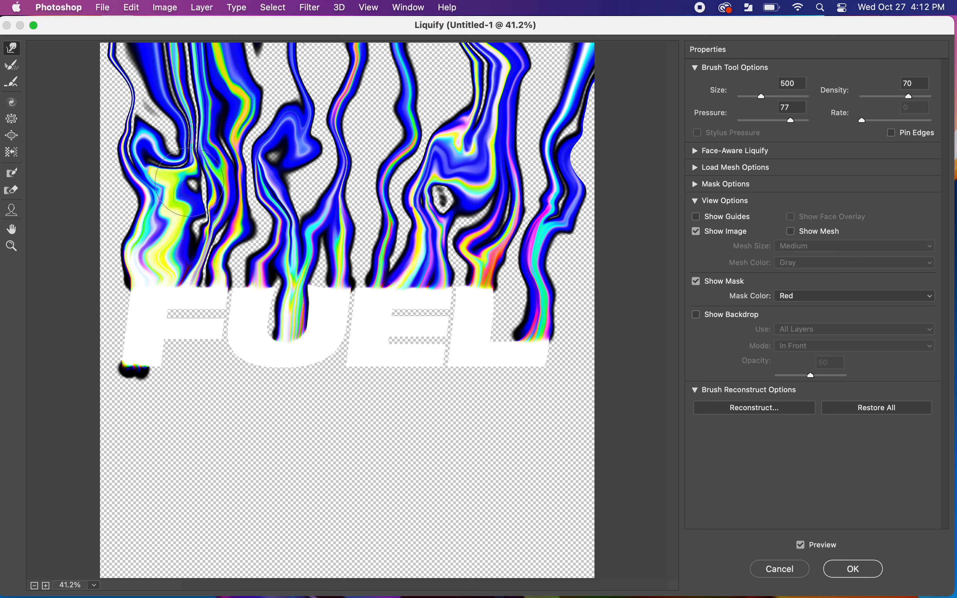
{"action": "left_click_drag", "start_coordinate": [217, 102], "coordinate": [183, 79]}
Twirl the upper F streaks and push the stray tip beside them off the canvas with Forward Warp at size 250.
{"action": "left_click", "coordinate": [11, 102]}
{"action": "mouse_move", "coordinate": [178, 99]}
{"action": "left_mouse_down"}
{"action": "mouse_move", "coordinate": [173, 70]}
{"action": "mouse_move", "coordinate": [180, 81]}
{"action": "left_mouse_up"}
{"action": "left_click", "coordinate": [12, 47]}
{"action": "key", "text": "bracketleft"}
{"action": "key", "text": "bracketleft"}
{"action": "key", "text": "bracketleft"}
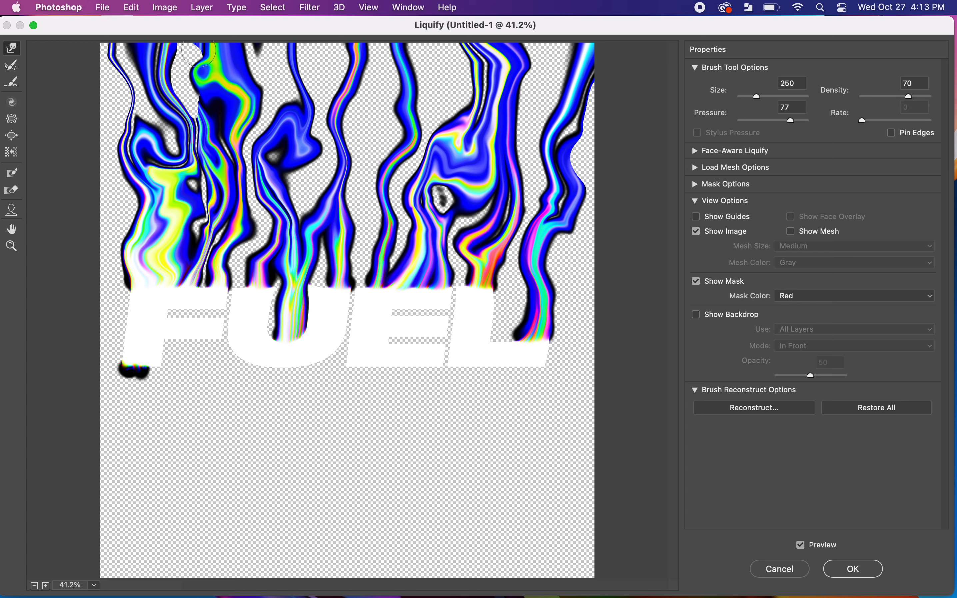
{"action": "left_click_drag", "start_coordinate": [253, 51], "coordinate": [259, 28]}
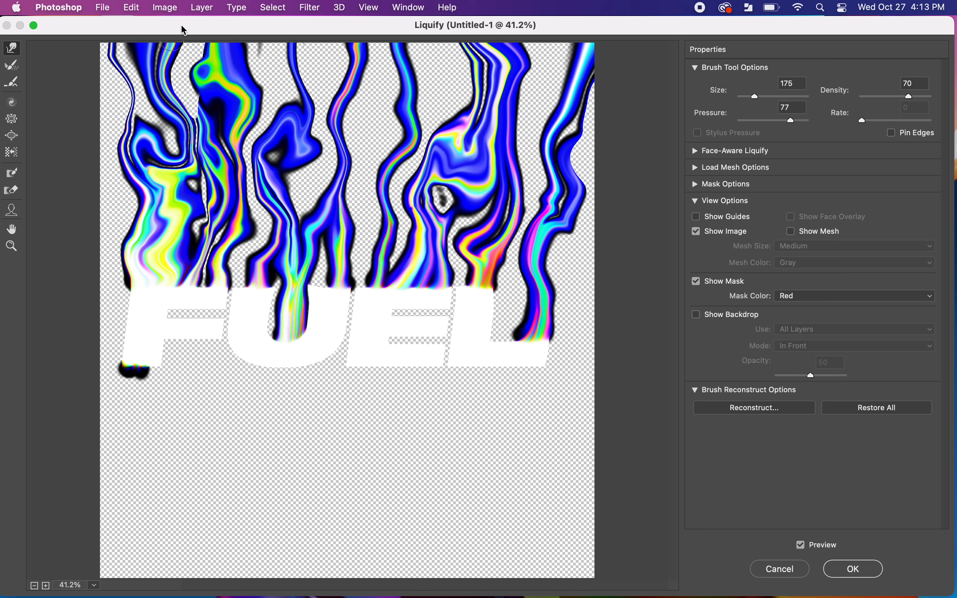
Pull the twirled upper F streaks toward the canvas edge with Forward Warp at size 175.
{"action": "left_click_drag", "start_coordinate": [193, 114], "coordinate": [177, 68]}
{"action": "left_click_drag", "start_coordinate": [208, 123], "coordinate": [179, 45]}
{"action": "mouse_move", "coordinate": [192, 99]}
{"action": "left_mouse_down"}
{"action": "mouse_move", "coordinate": [188, 34]}
{"action": "mouse_move", "coordinate": [188, 70]}
{"action": "mouse_move", "coordinate": [205, 40]}
{"action": "left_mouse_up"}
{"action": "left_click_drag", "start_coordinate": [156, 67], "coordinate": [172, 34]}
{"action": "mouse_move", "coordinate": [181, 95]}
{"action": "left_mouse_down"}
{"action": "mouse_move", "coordinate": [171, 128]}
{"action": "mouse_move", "coordinate": [179, 117]}
{"action": "mouse_move", "coordinate": [156, 105]}
{"action": "mouse_move", "coordinate": [175, 71]}
{"action": "left_mouse_up"}
Nudge the thin streaks above the U and the base of the L streak with Forward Warp at size 175.
{"action": "left_click_drag", "start_coordinate": [296, 86], "coordinate": [300, 83]}
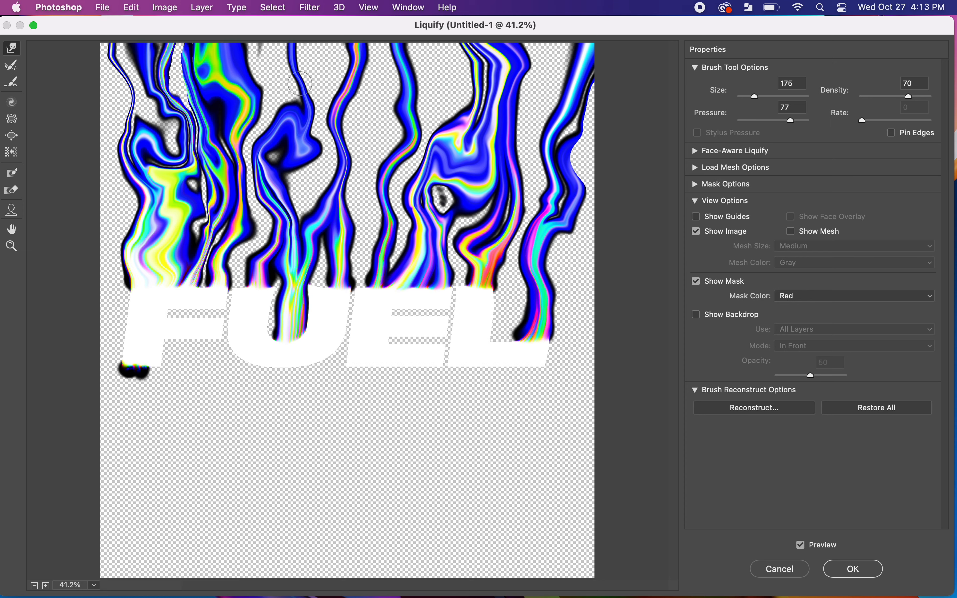
{"action": "left_click_drag", "start_coordinate": [349, 148], "coordinate": [342, 149]}
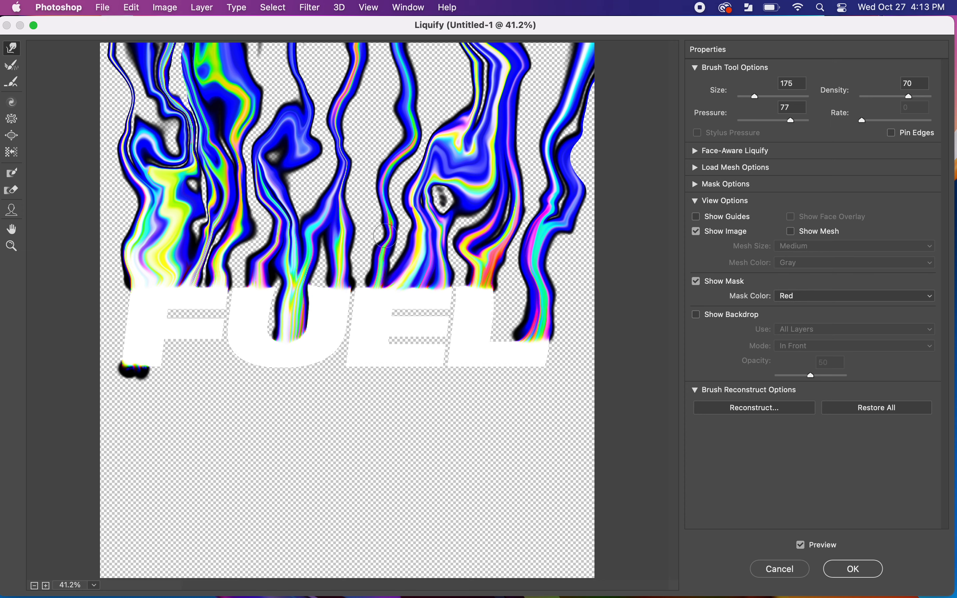
{"action": "left_click_drag", "start_coordinate": [521, 310], "coordinate": [510, 334]}
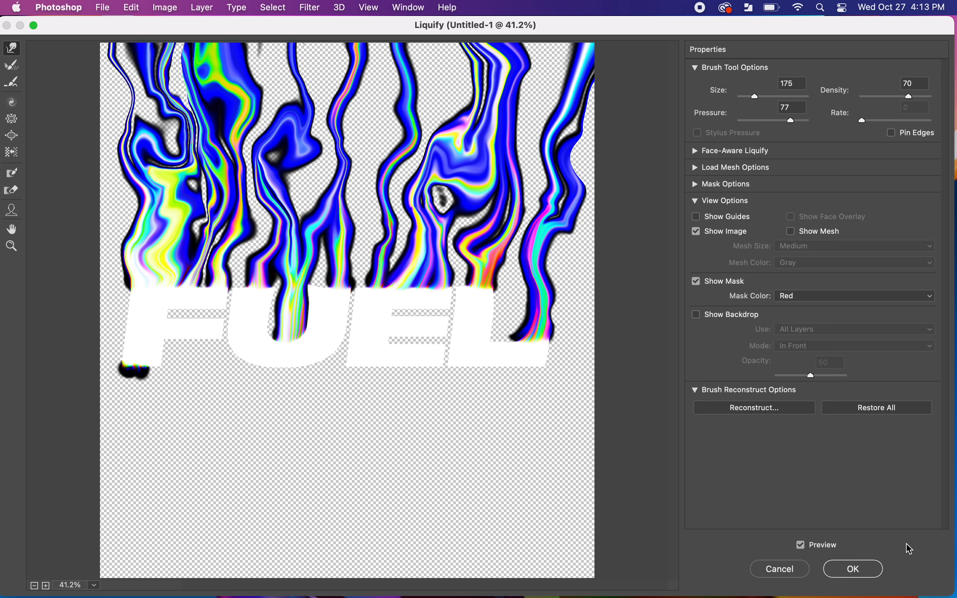
Apply the Liquify filter to the artwork and move the floating toolbox slightly higher.
{"action": "left_click", "coordinate": [853, 569]}
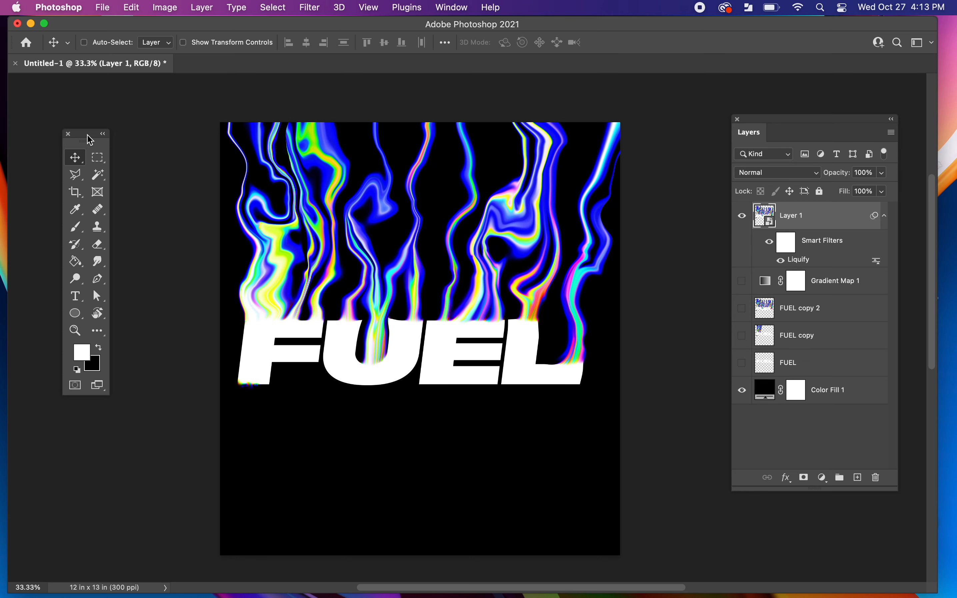
{"action": "left_click_drag", "start_coordinate": [89, 139], "coordinate": [98, 116]}
{"action": "scroll", "coordinate": [274, 231], "scroll_direction": "down", "scroll_amount": 1}
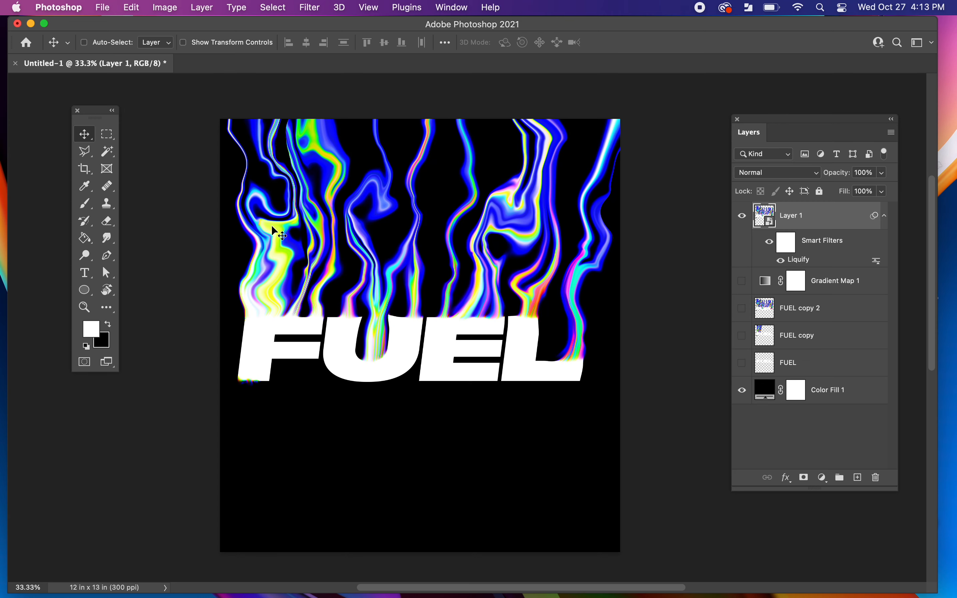